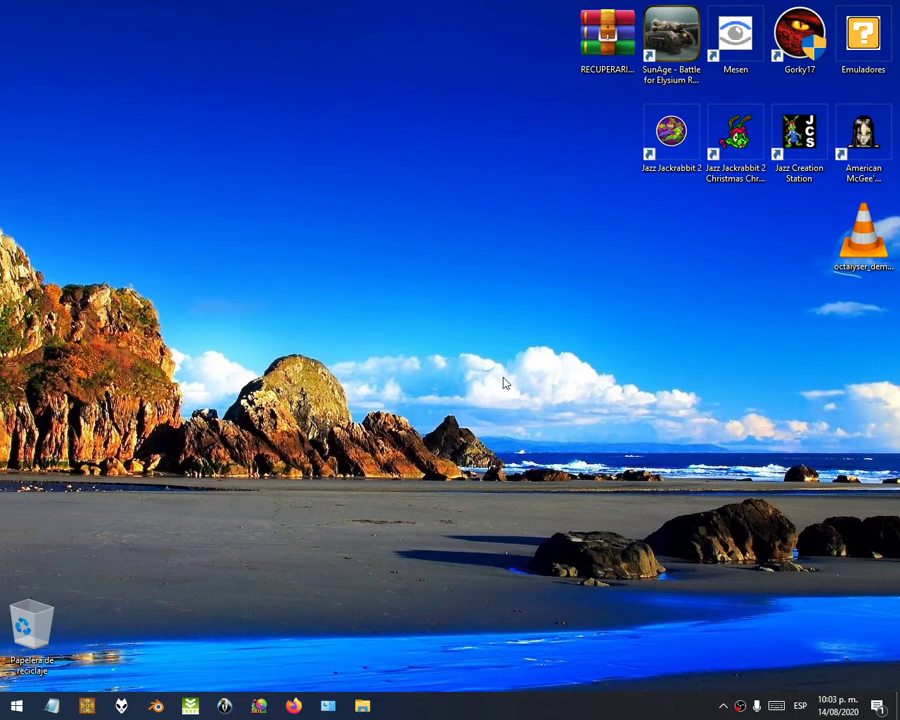
pyautogui.click(16, 706)
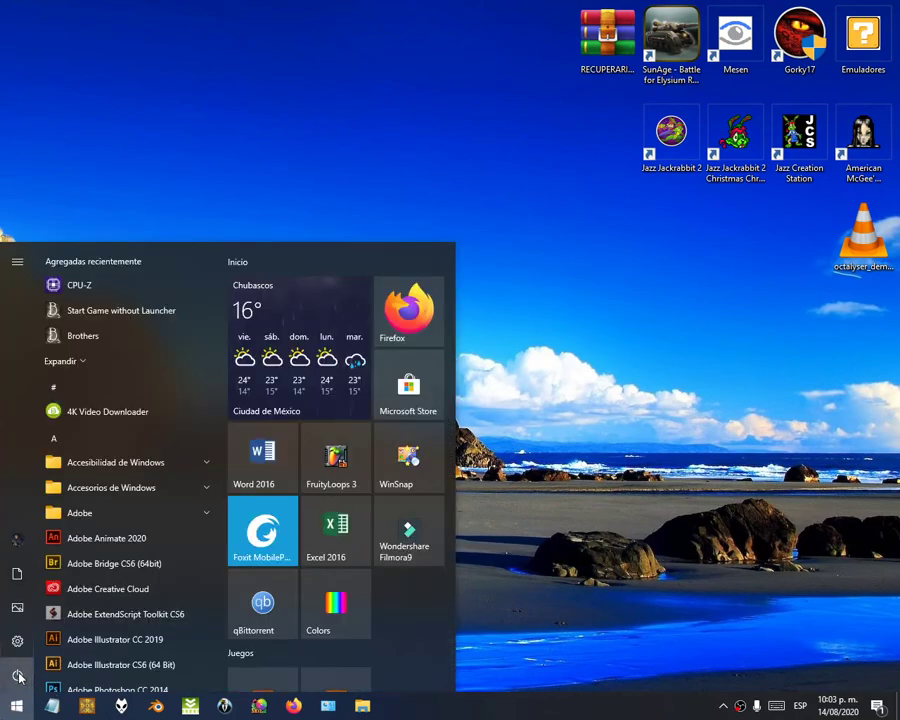
pyautogui.click(17, 675)
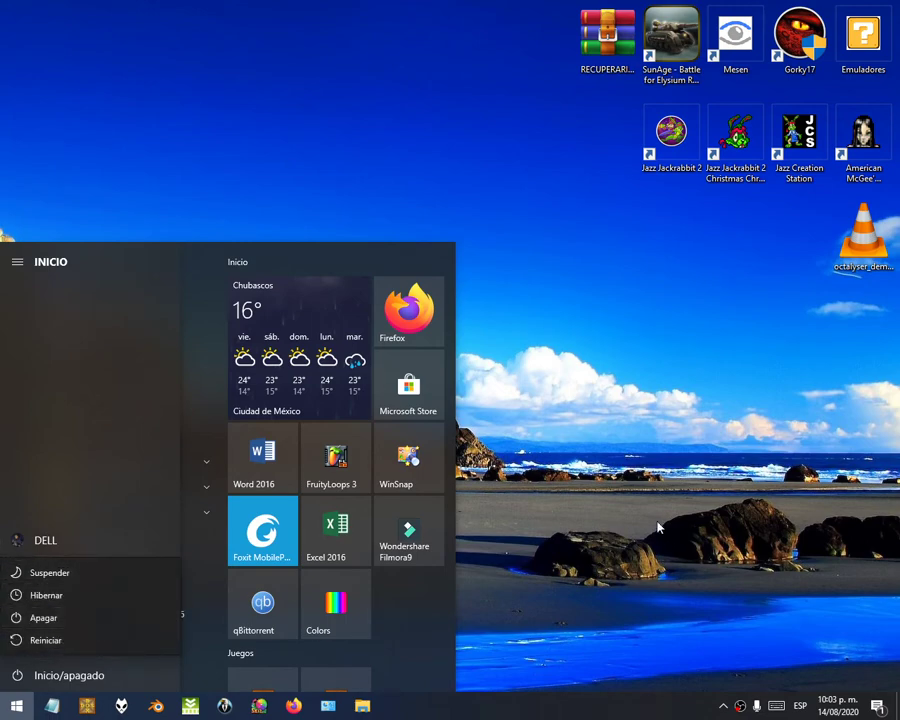
pyautogui.press('Escape')
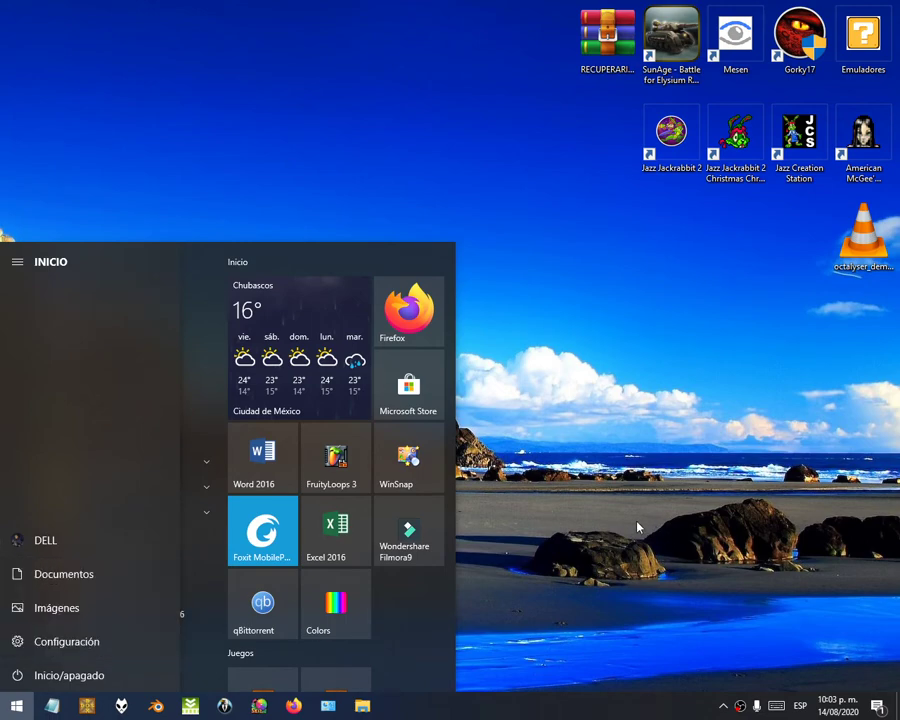
pyautogui.click(534, 586)
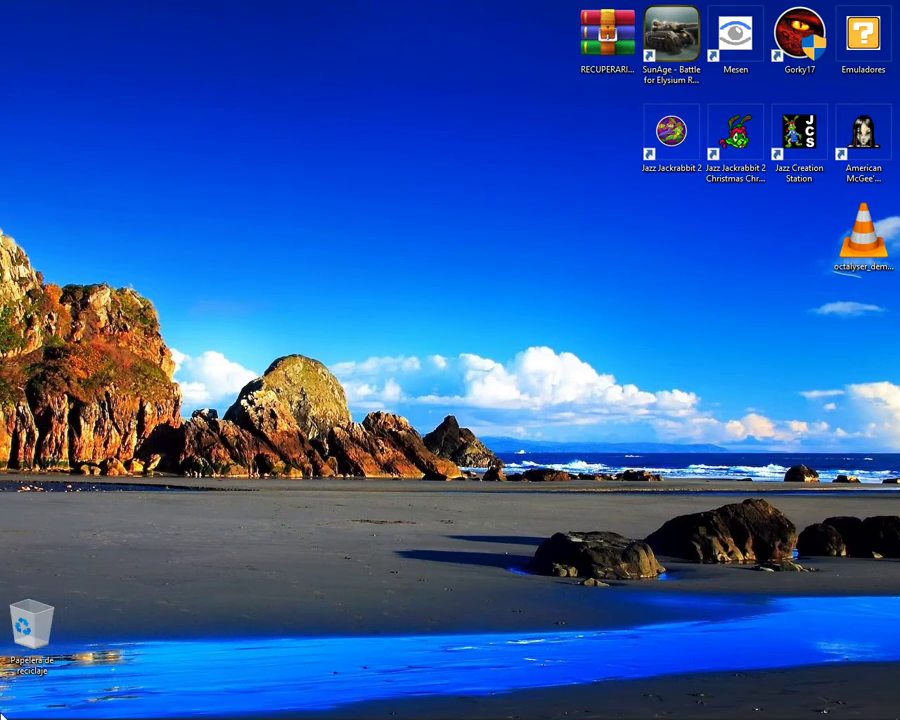
# Open Device Manager, move its window toward the middle of the desktop and expand the storage controllers category
pyautogui.moveTo(14, 706)
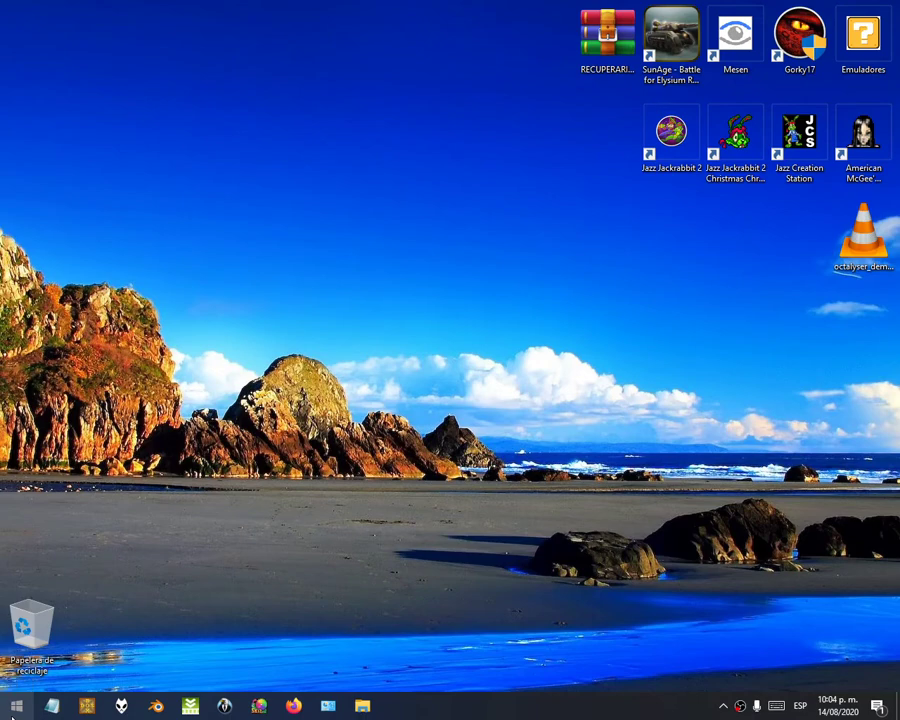
pyautogui.rightClick(16, 712)
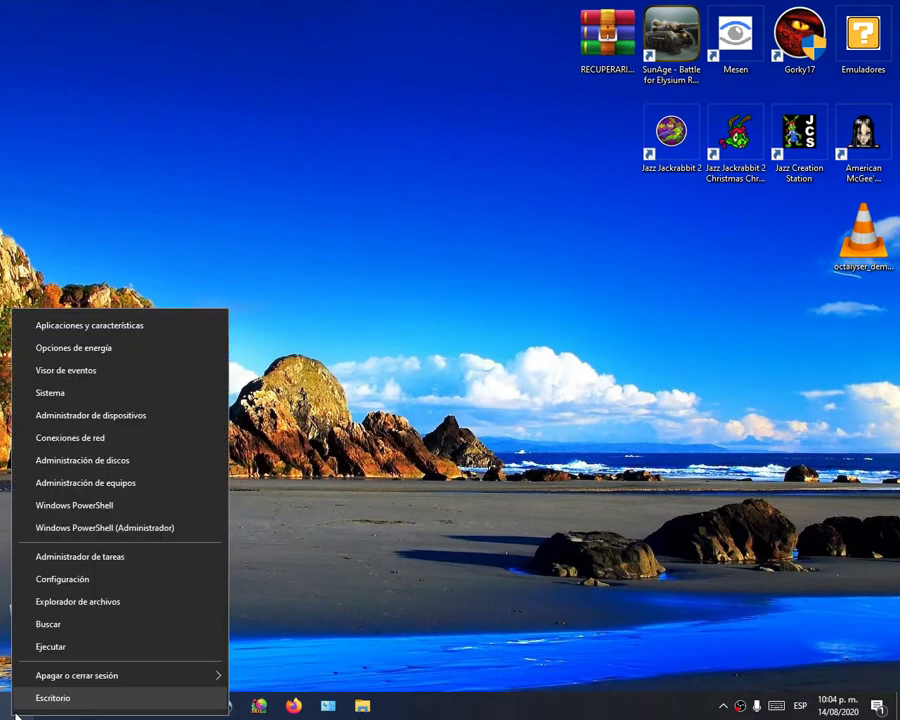
pyautogui.click(150, 417)
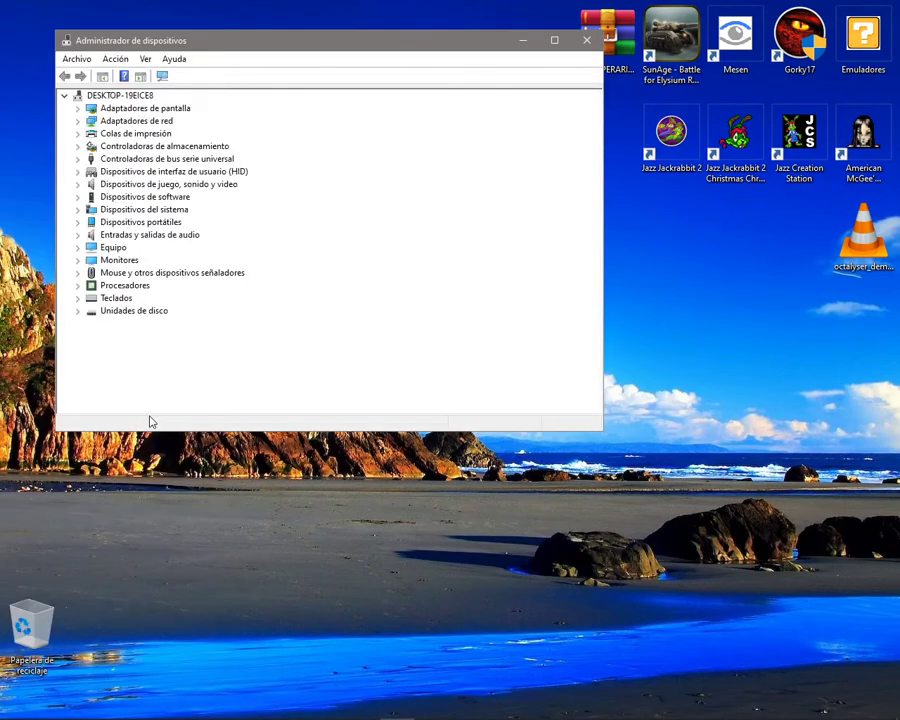
pyautogui.moveTo(307, 45); pyautogui.dragTo(408, 250)
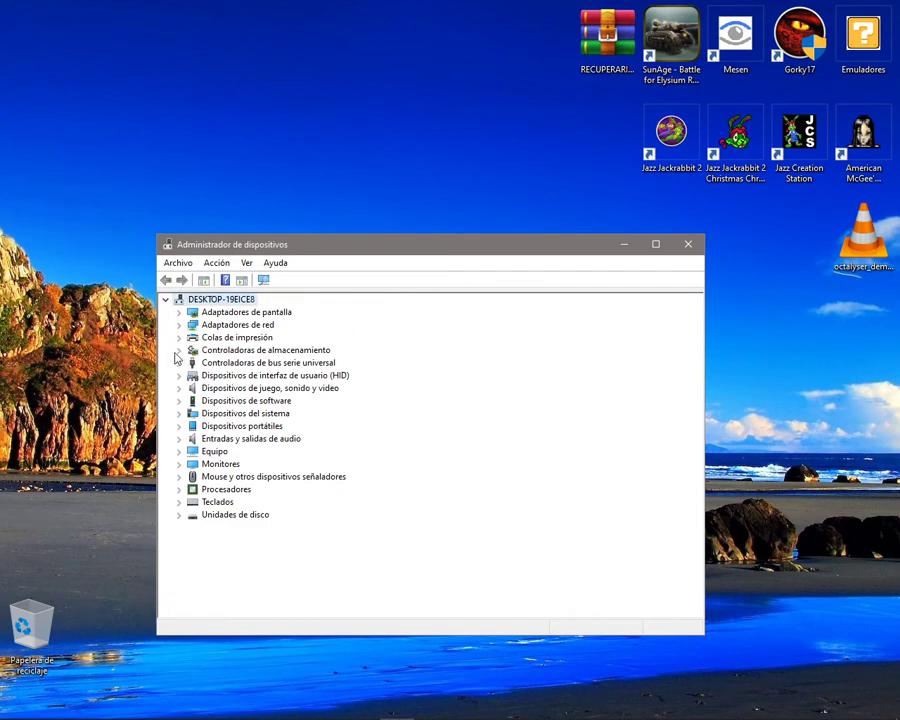
pyautogui.click(178, 351)
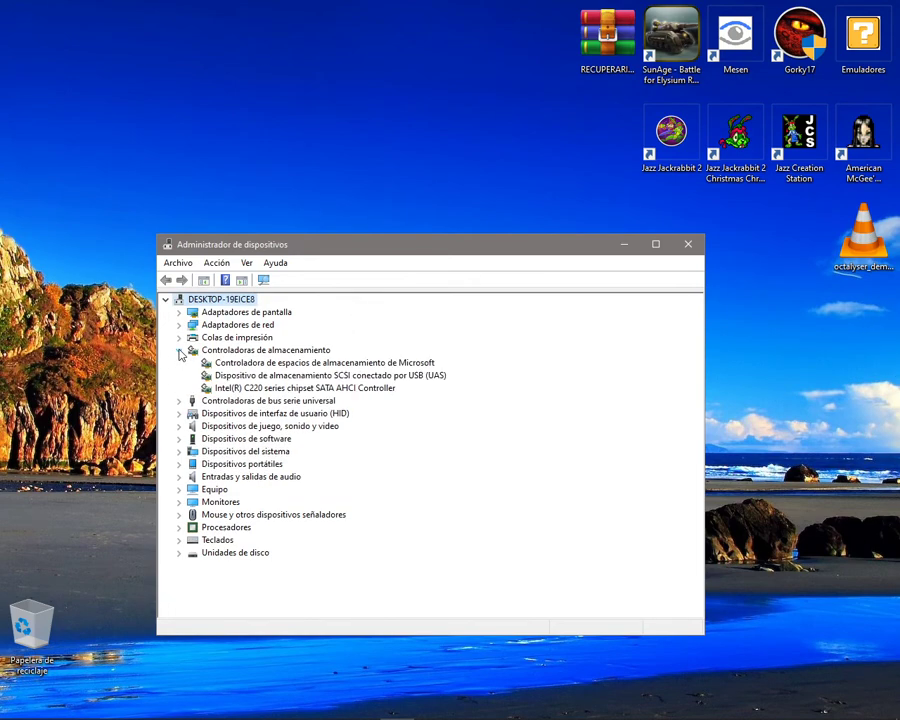
# Open the driver information in the properties of the USB-attached SCSI (UAS) storage device
pyautogui.rightClick(311, 375)
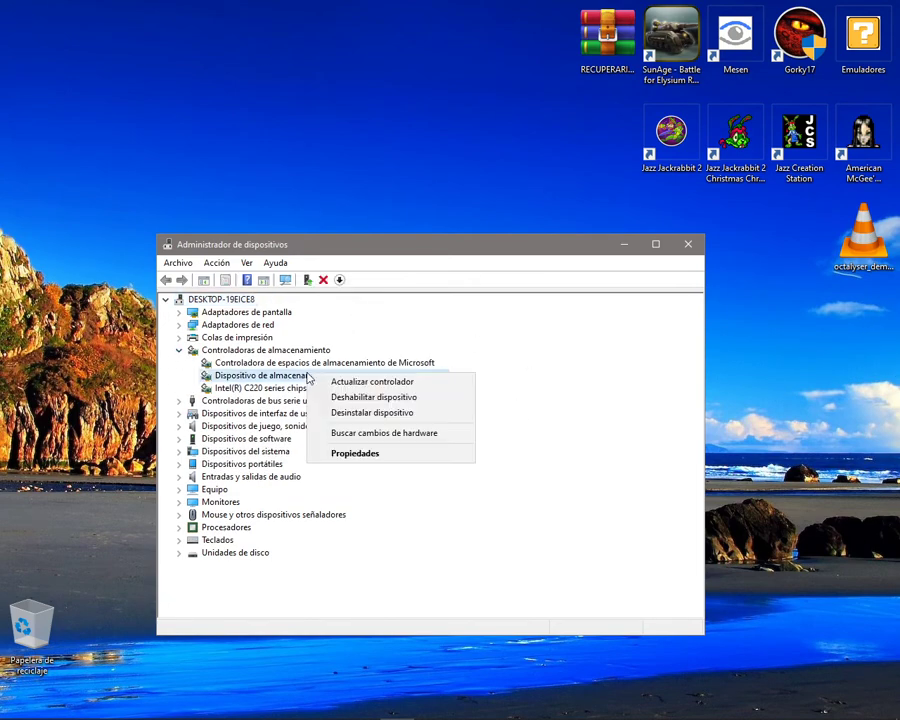
pyautogui.click(378, 456)
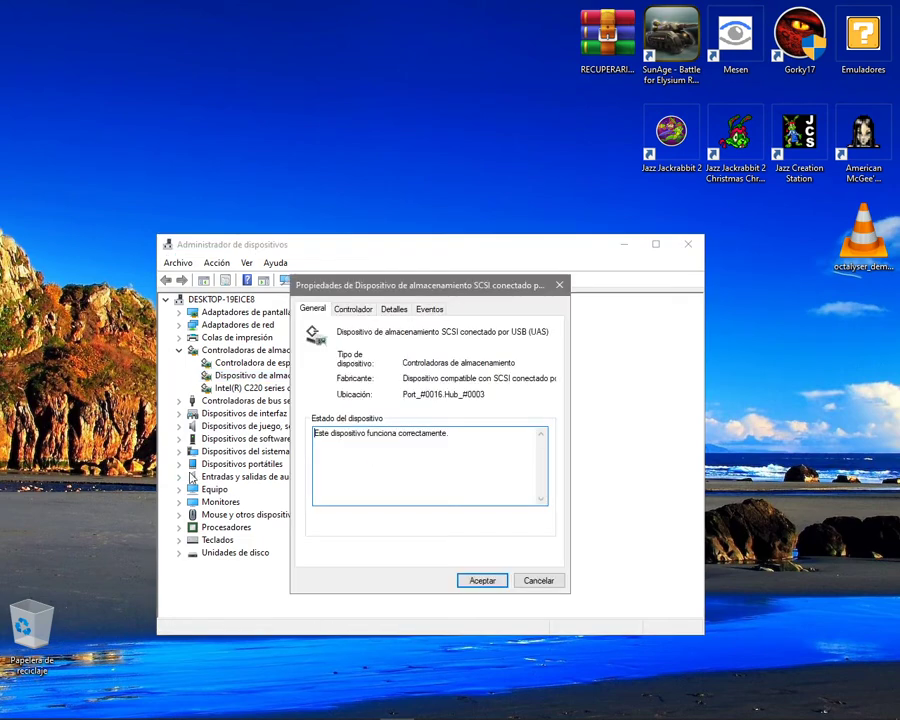
pyautogui.click(349, 310)
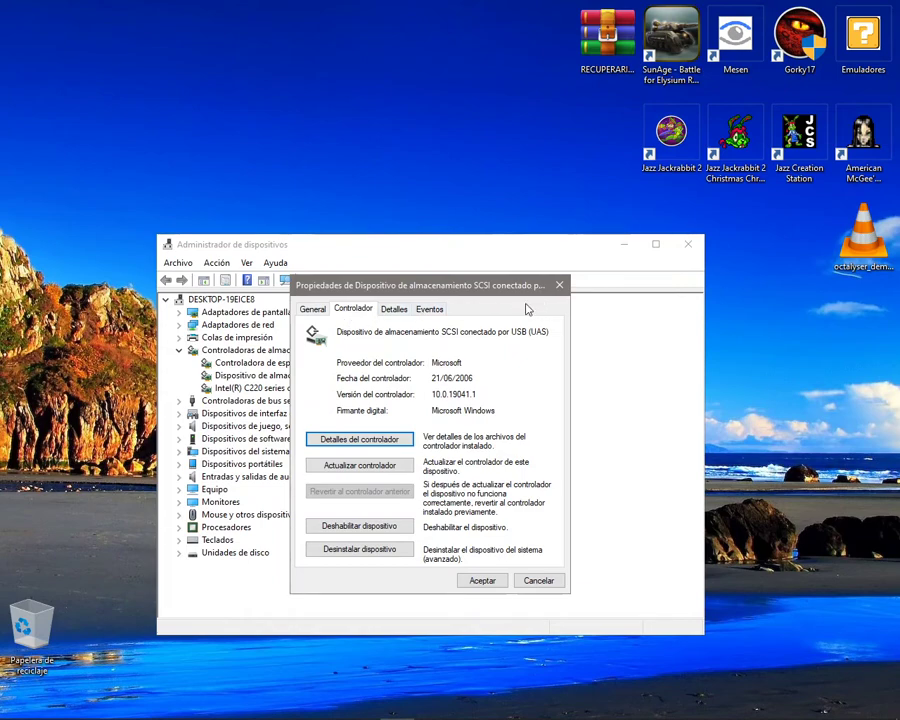
# Examine the driver date of the UAS storage device, highlighting the full date and its year, and close the properties without changes
pyautogui.doubleClick(493, 378)
pyautogui.click(493, 378)
pyautogui.moveTo(493, 378); pyautogui.dragTo(408, 375)
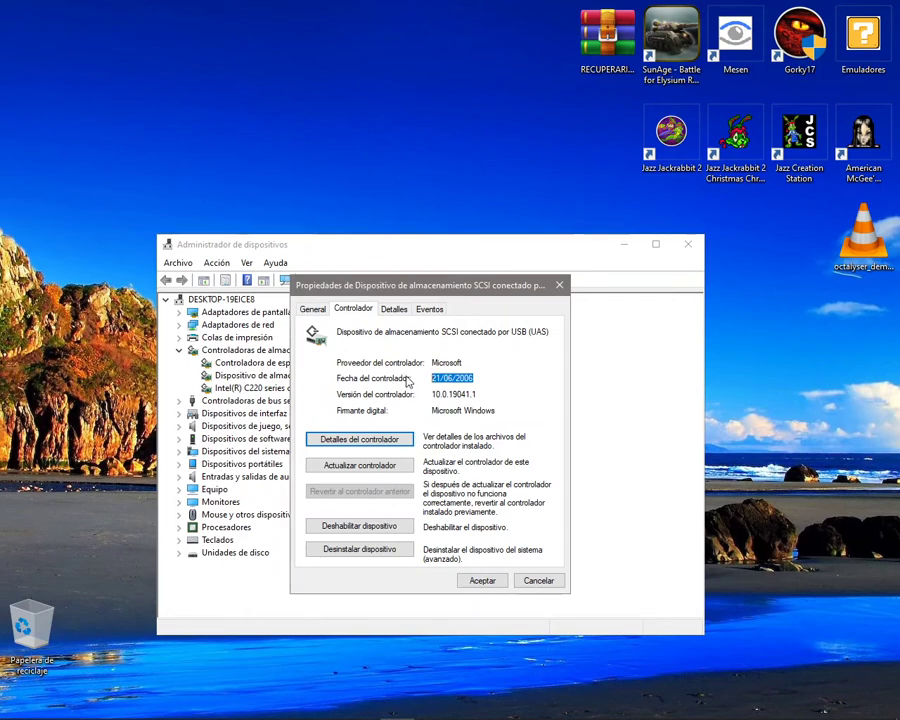
pyautogui.click(458, 379)
pyautogui.moveTo(431, 378); pyautogui.dragTo(449, 377)
pyautogui.doubleClick(460, 378)
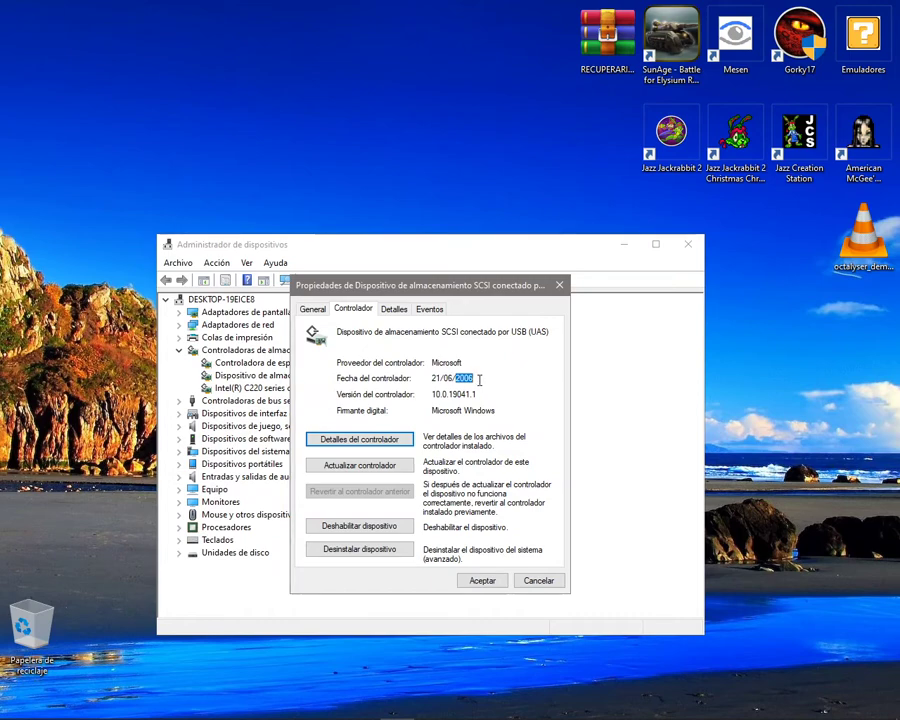
pyautogui.click(479, 379)
pyautogui.moveTo(474, 377); pyautogui.dragTo(456, 376)
pyautogui.click(473, 378)
pyautogui.click(535, 580)
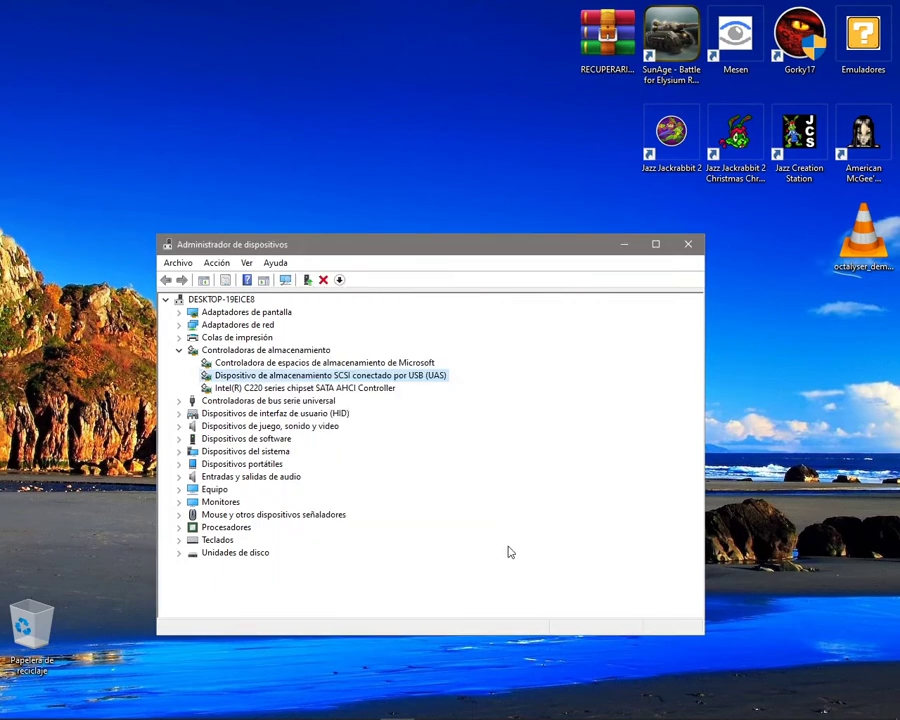
# Examine the driver date of the Intel(R) C220 series chipset SATA AHCI Controller in its properties, and close them without changes
pyautogui.click(212, 389)
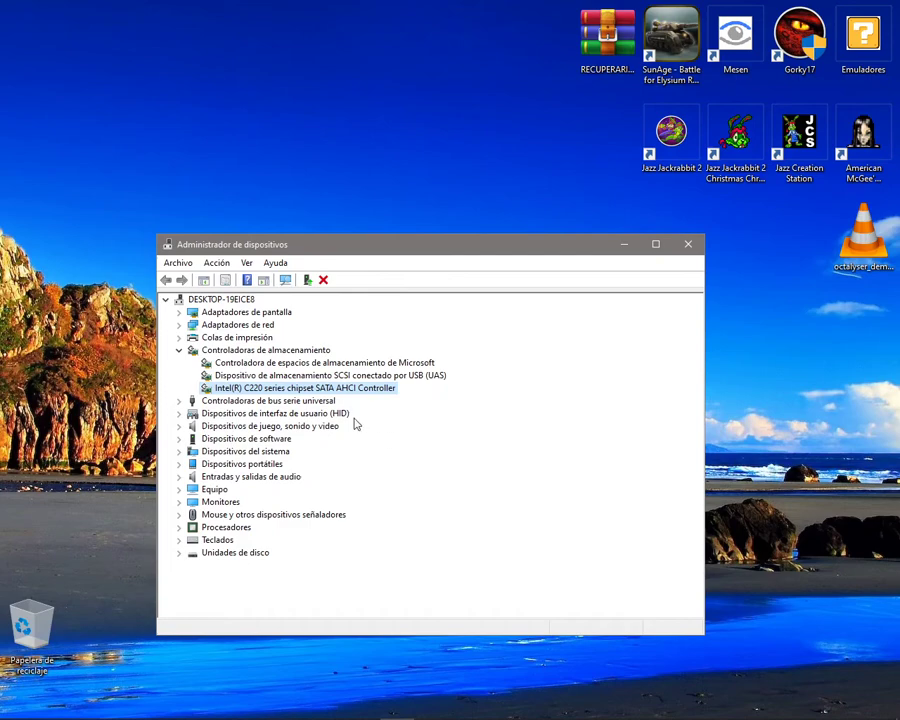
pyautogui.rightClick(280, 388)
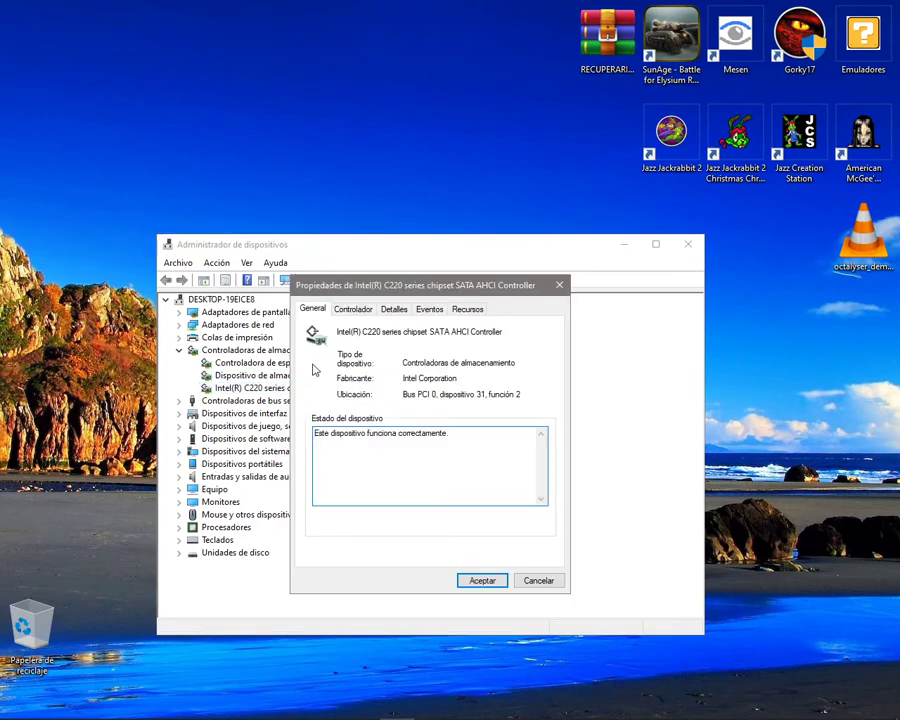
pyautogui.click(346, 310)
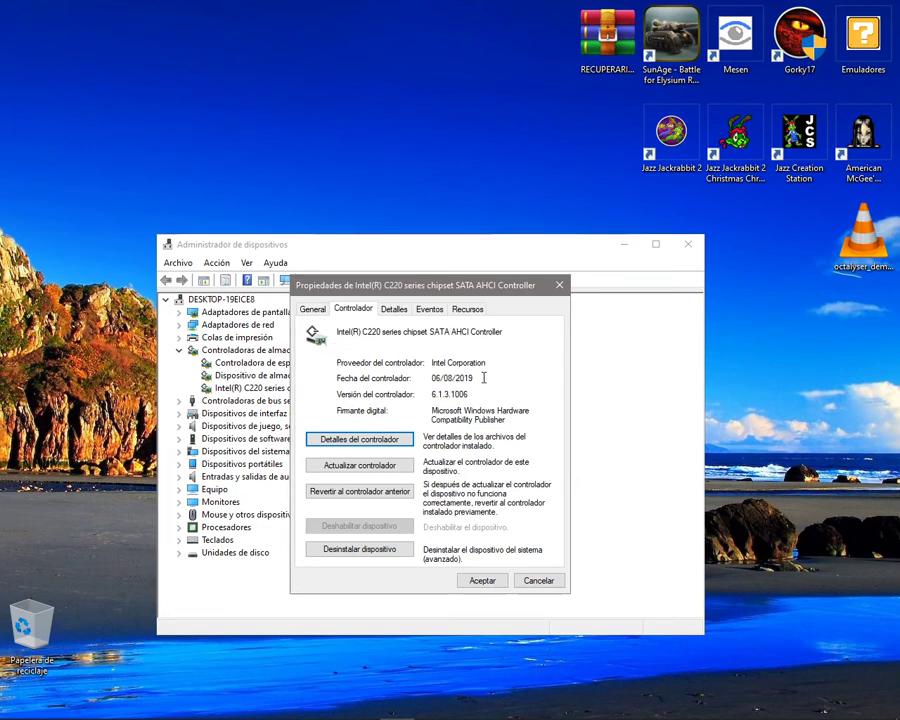
pyautogui.moveTo(484, 377)
pyautogui.mouseDown()
pyautogui.moveTo(430, 378)
pyautogui.moveTo(480, 377)
pyautogui.mouseUp()
pyautogui.moveTo(479, 376); pyautogui.dragTo(431, 378)
pyautogui.click(480, 372)
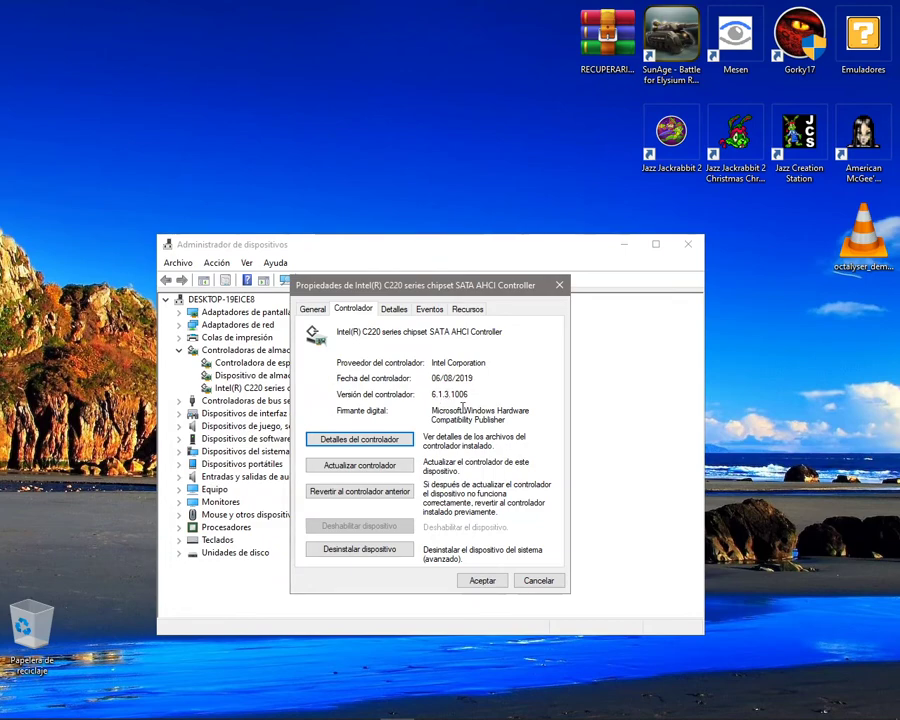
pyautogui.click(532, 582)
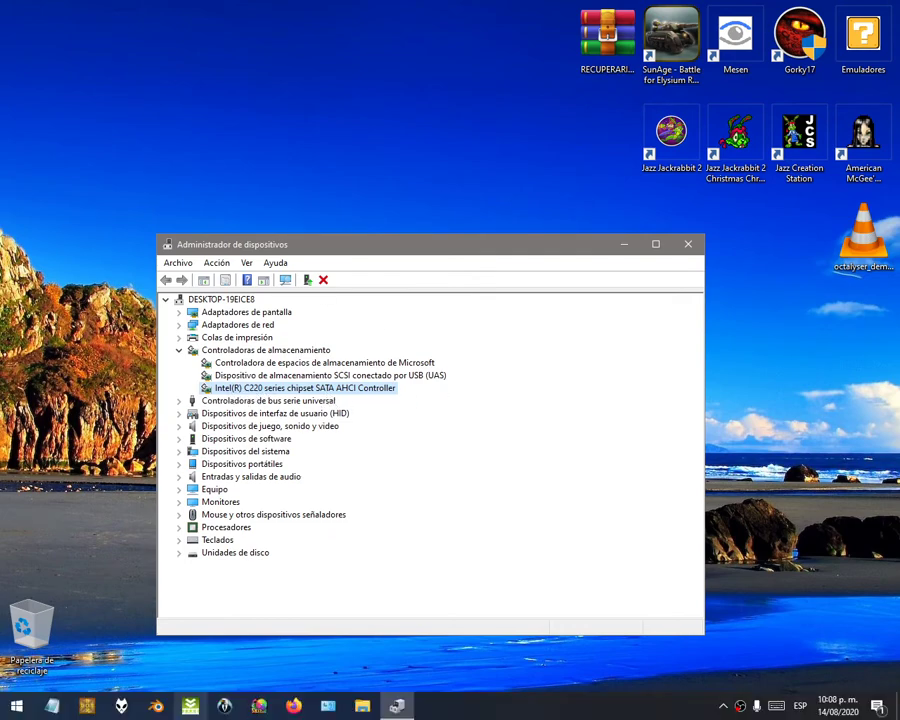
# Find Microsoft Edge among the installed programs and launch it
pyautogui.click(14, 708)
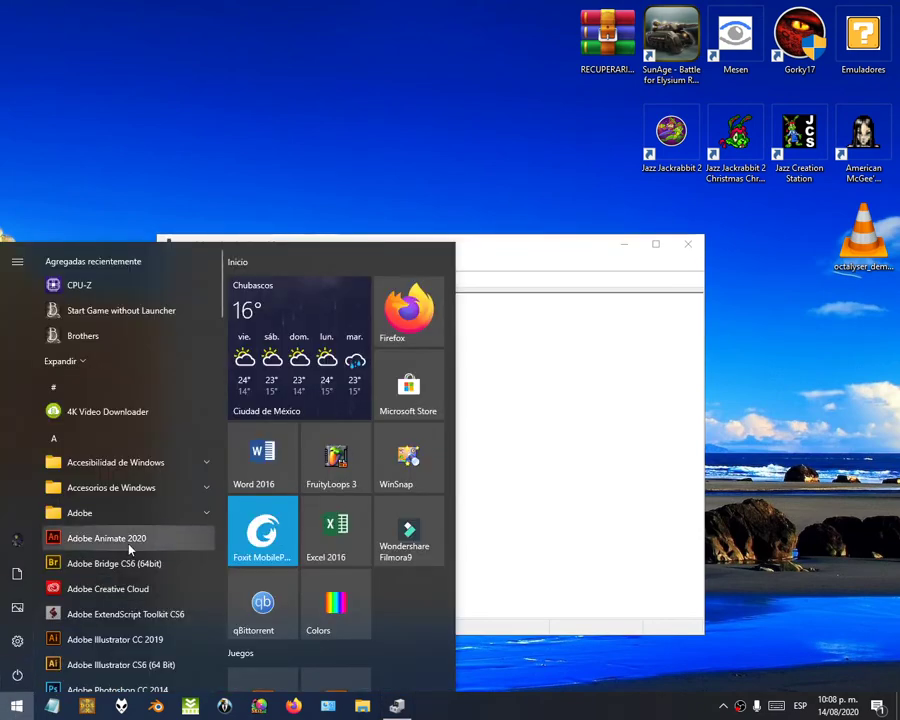
pyautogui.scroll(-4, 129, 549)
pyautogui.scroll(-8, 133, 541)
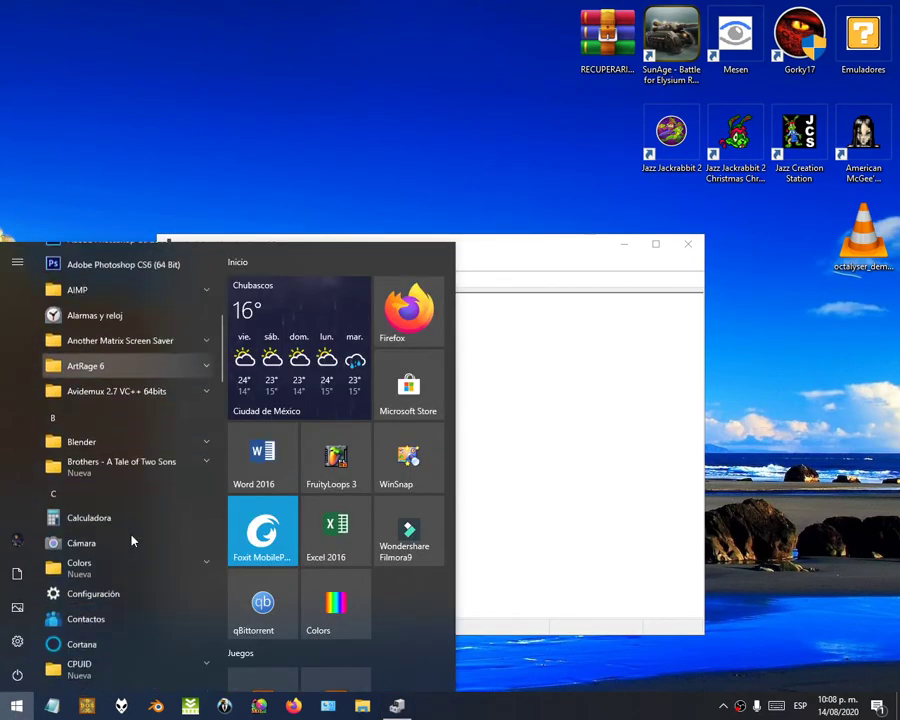
pyautogui.scroll(-8, 133, 541)
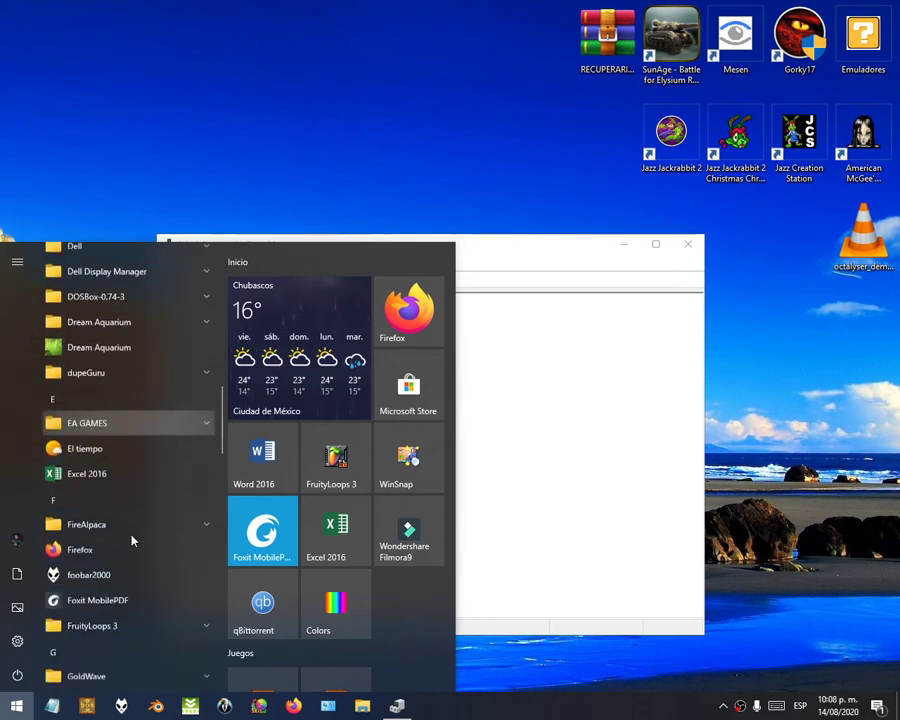
pyautogui.scroll(-3, 133, 541)
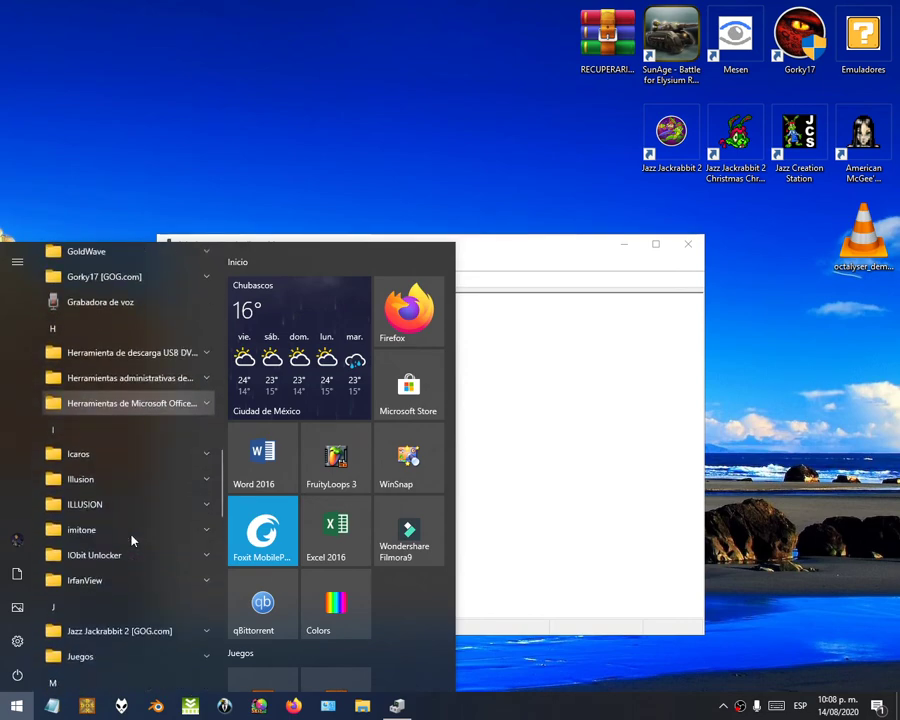
pyautogui.scroll(5, 133, 541)
pyautogui.scroll(-3, 133, 541)
pyautogui.scroll(-3, 133, 541)
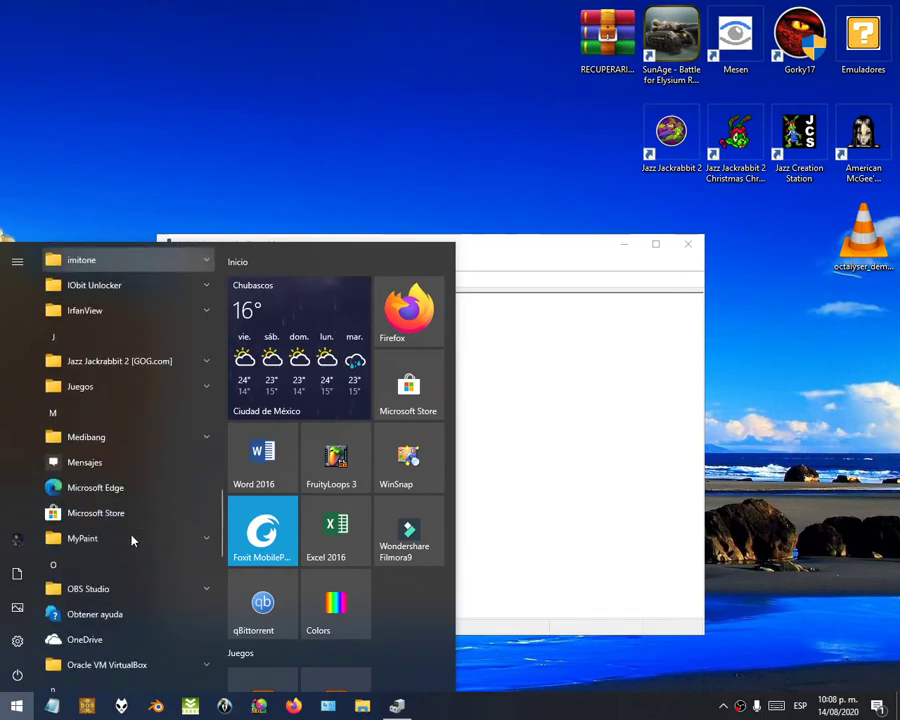
pyautogui.click(120, 487)
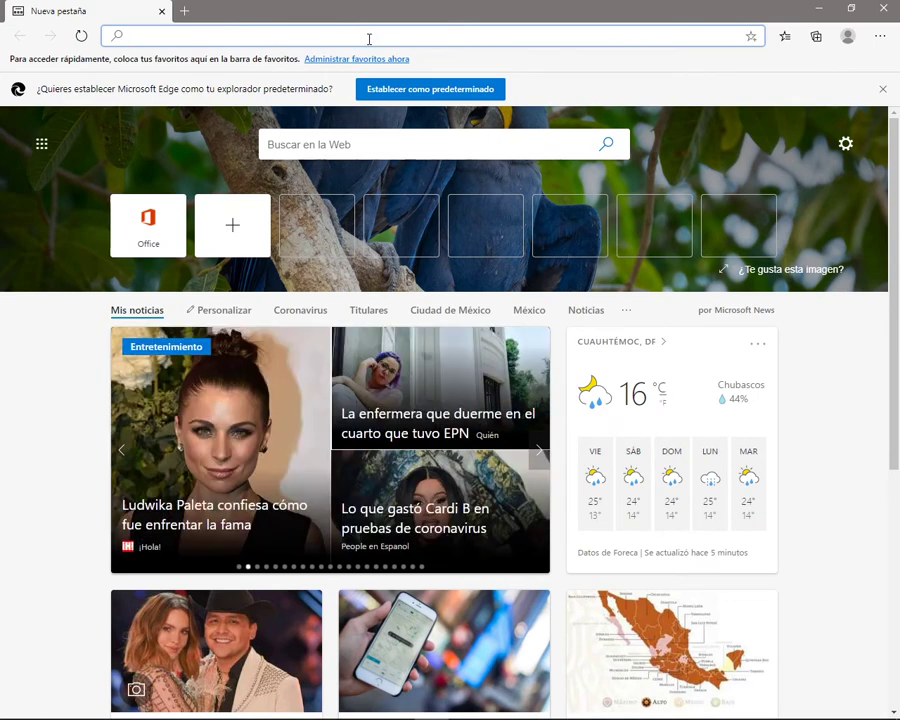
# Search the web for "intel 220 ahci driver" and look through the first results
pyautogui.write('in')
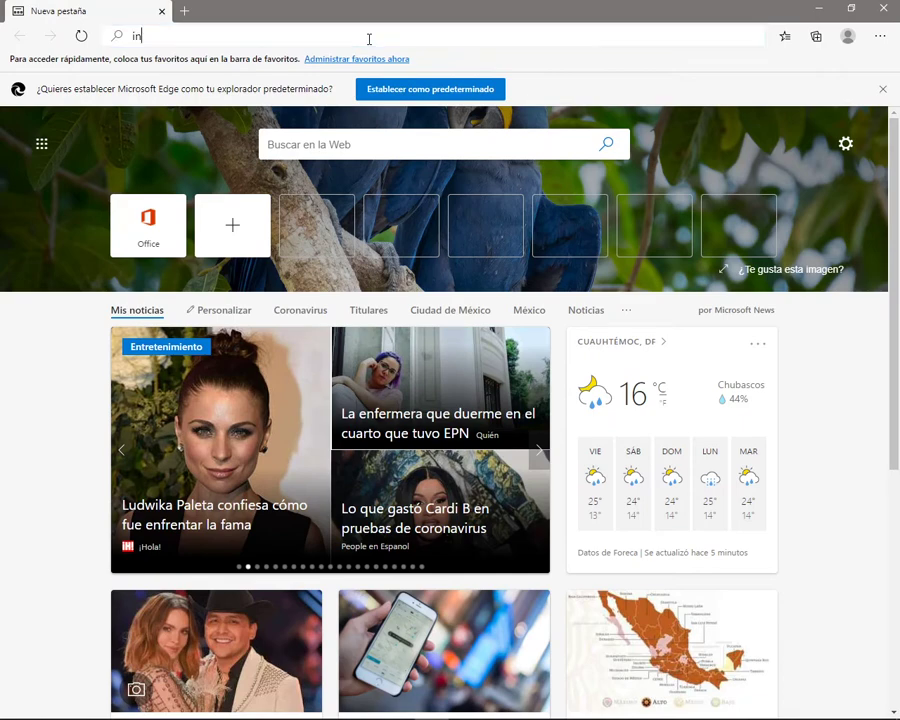
pyautogui.write('tel 2')
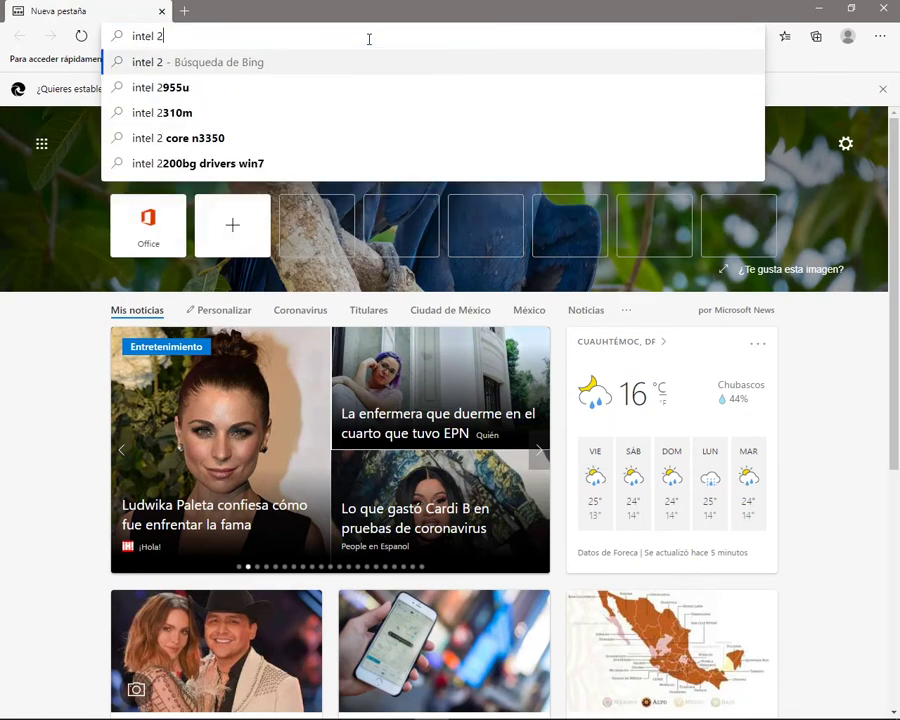
pyautogui.write('20')
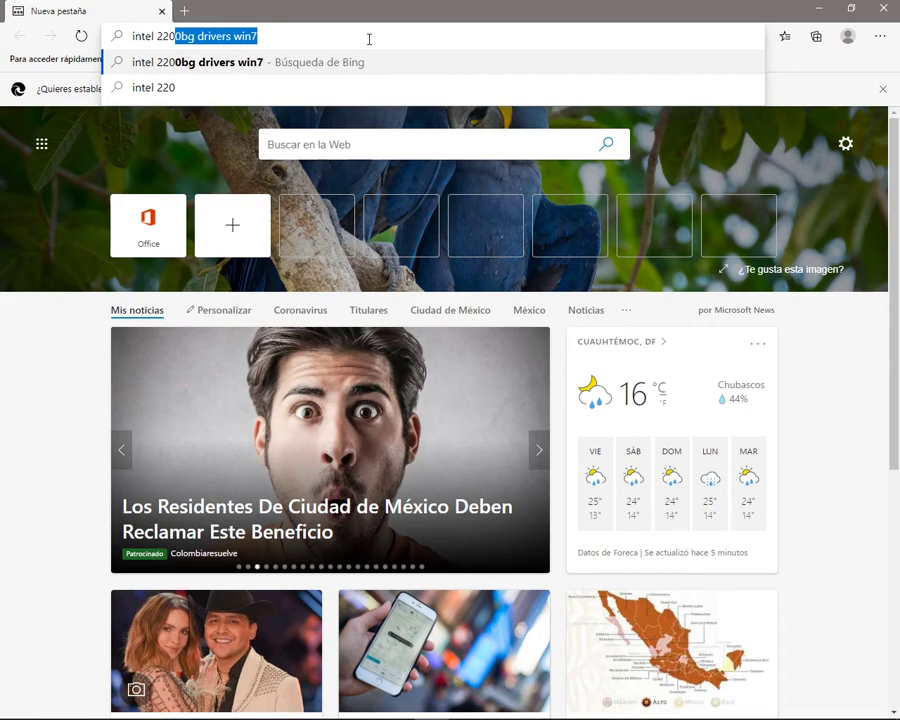
pyautogui.press('BackSpace')
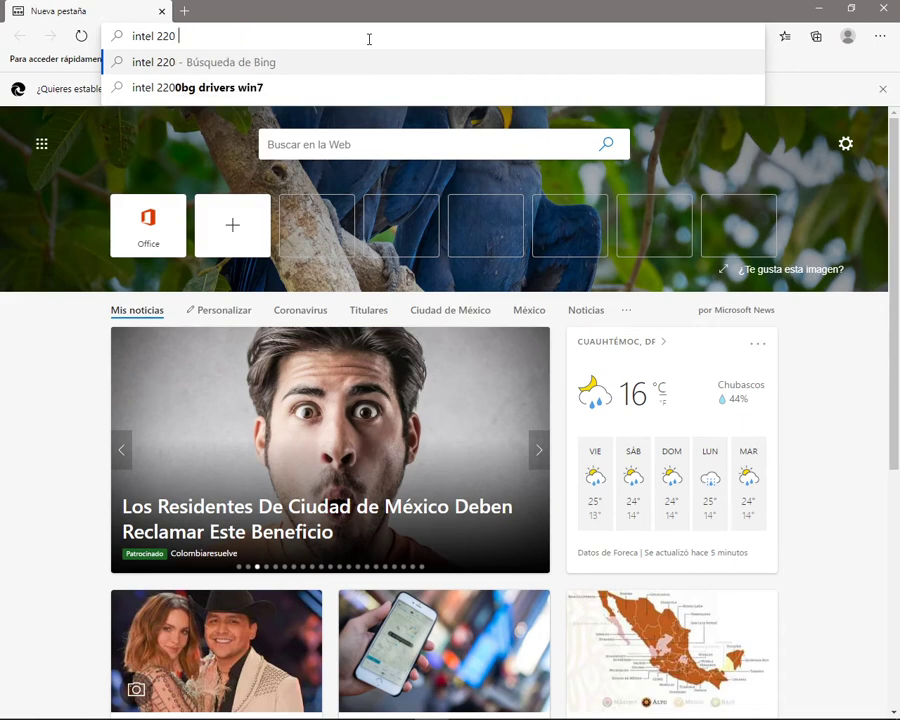
pyautogui.write('a')
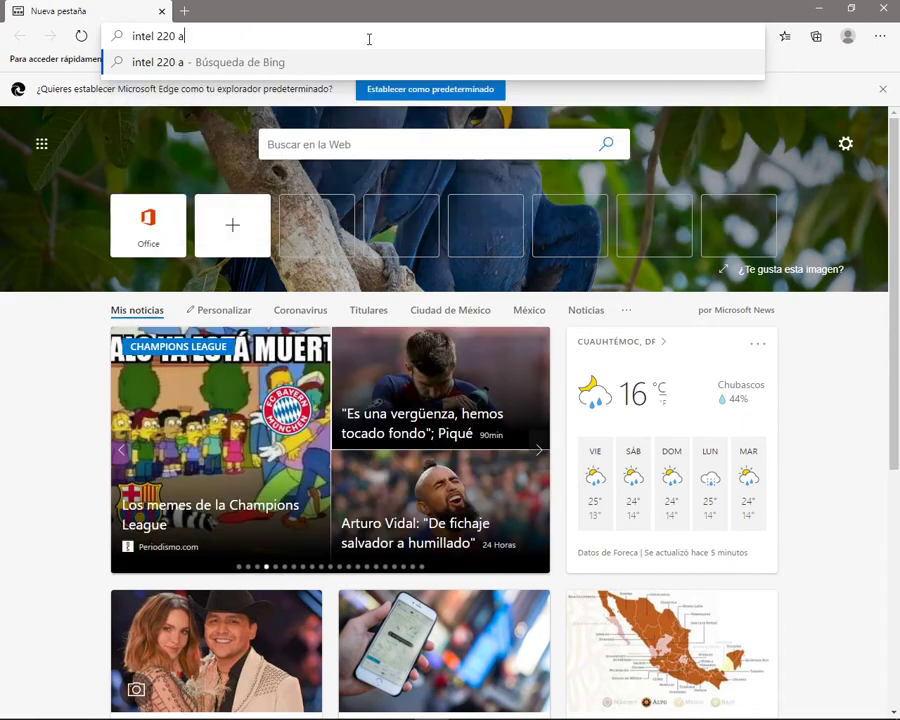
pyautogui.write('hci')
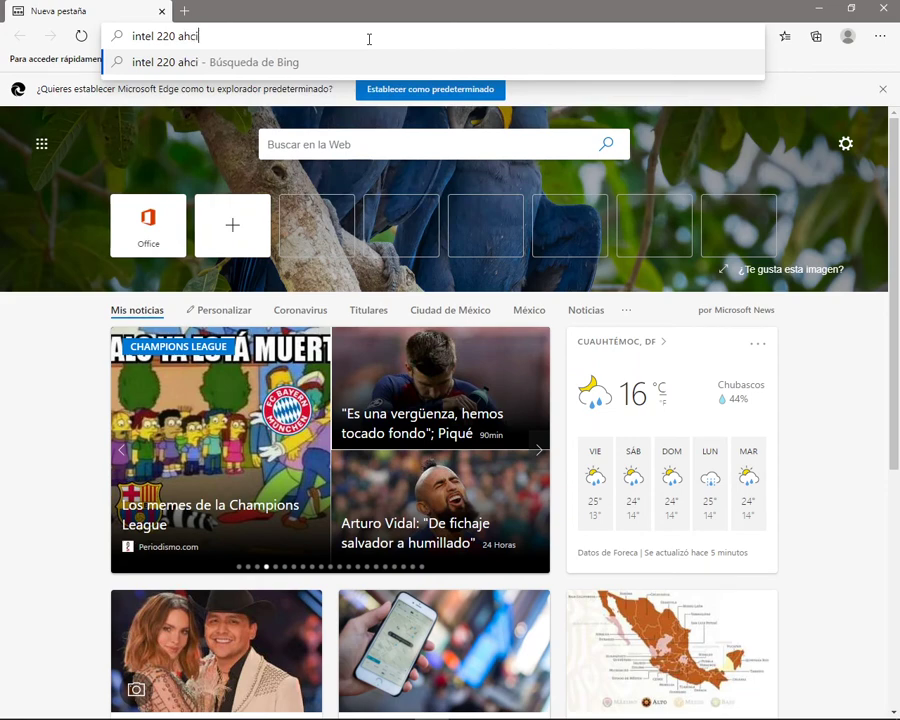
pyautogui.write(' driver')
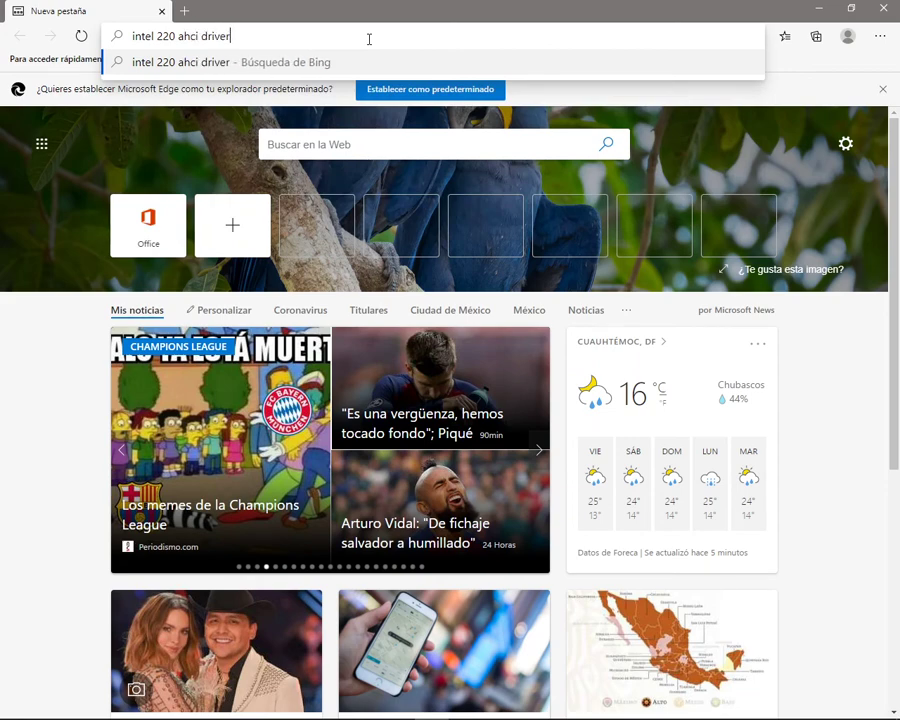
pyautogui.press('Return')
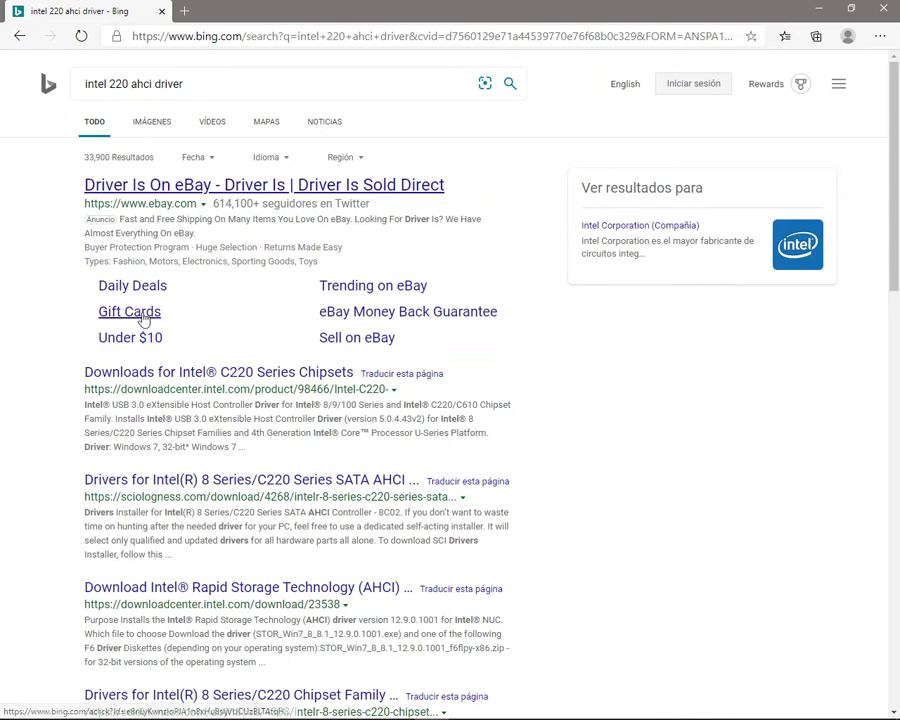
pyautogui.scroll(-2, 144, 312)
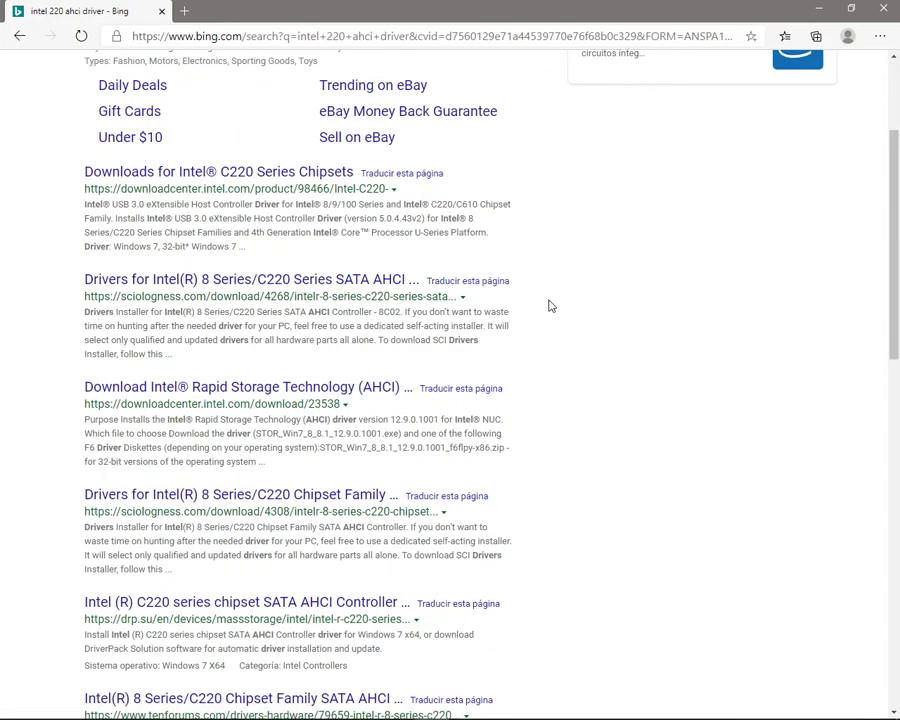
# Look through the remaining first-page results for the Intel 220 AHCI driver, down to the related searches
pyautogui.scroll(-1, 549, 306)
pyautogui.scroll(-2, 549, 306)
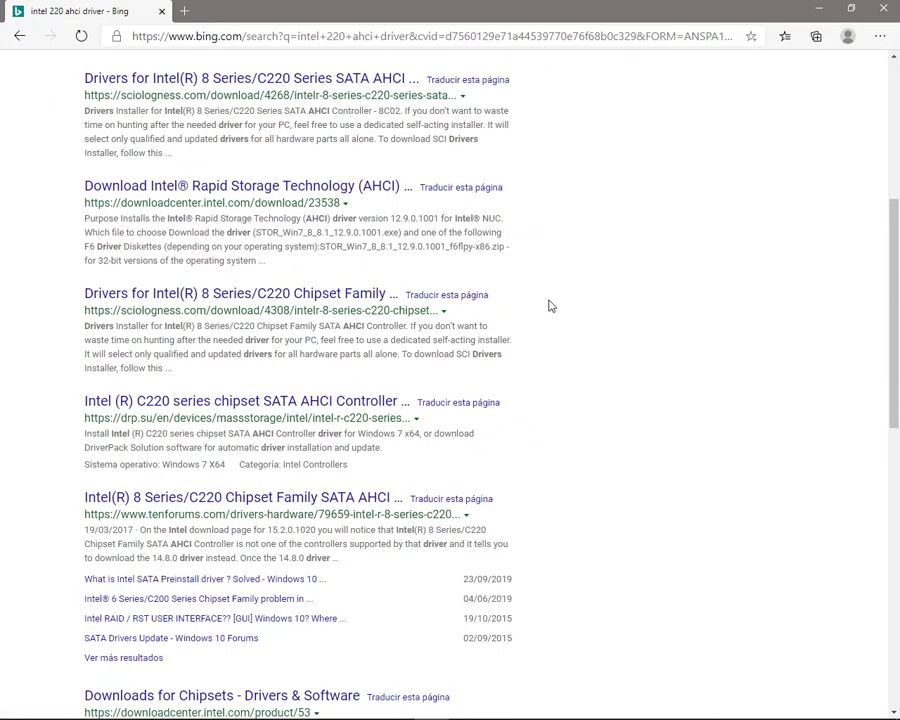
pyautogui.scroll(-1, 549, 306)
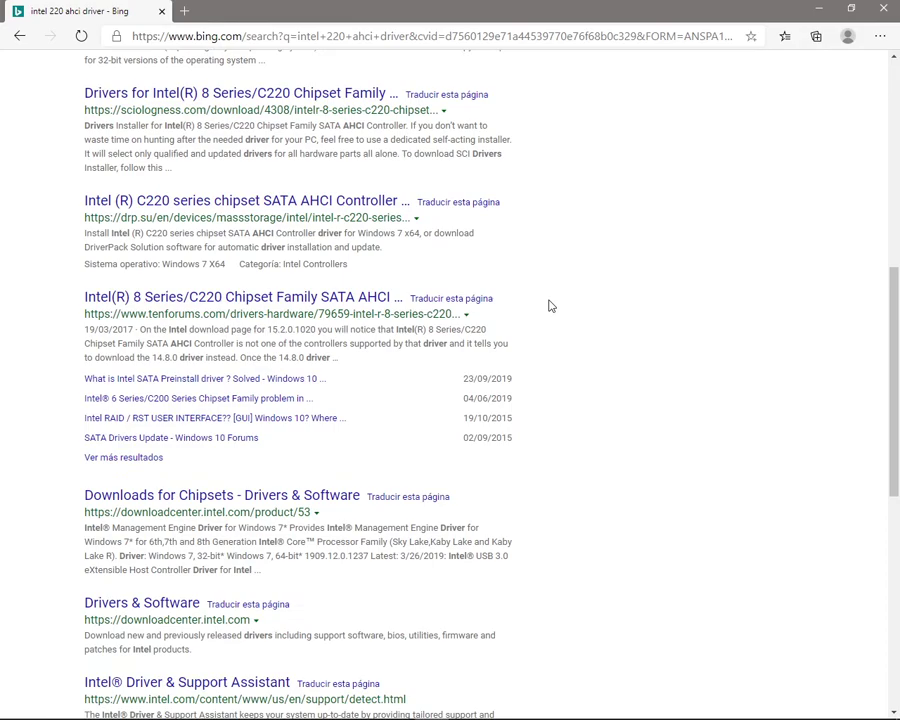
pyautogui.scroll(-2, 549, 306)
pyautogui.scroll(-4, 549, 306)
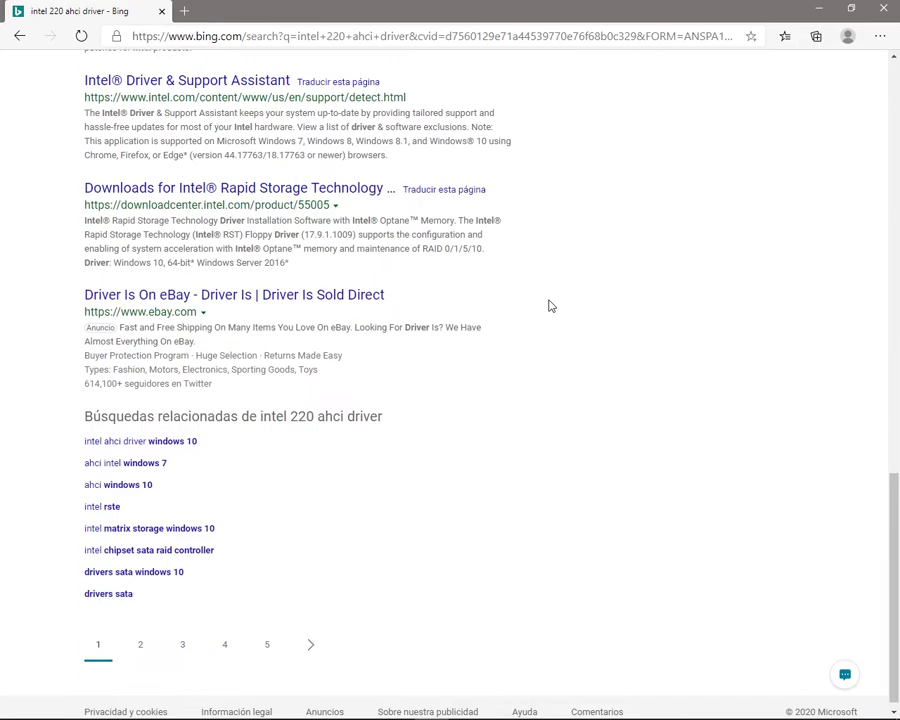
pyautogui.scroll(12, 549, 306)
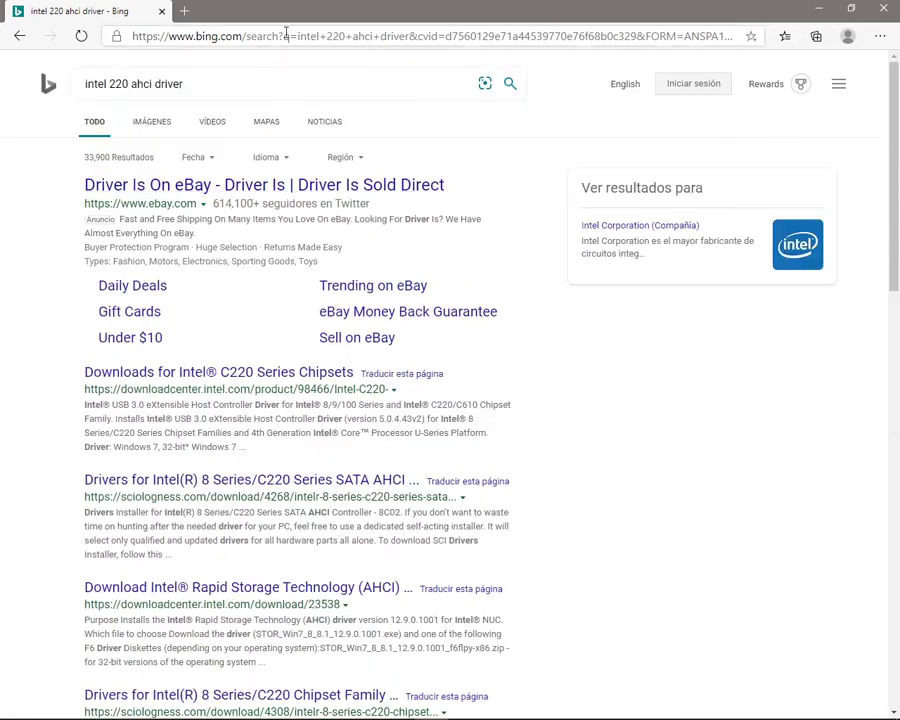
# Search the web for "google" and open the google.com.mx home page from the results
pyautogui.click(280, 33)
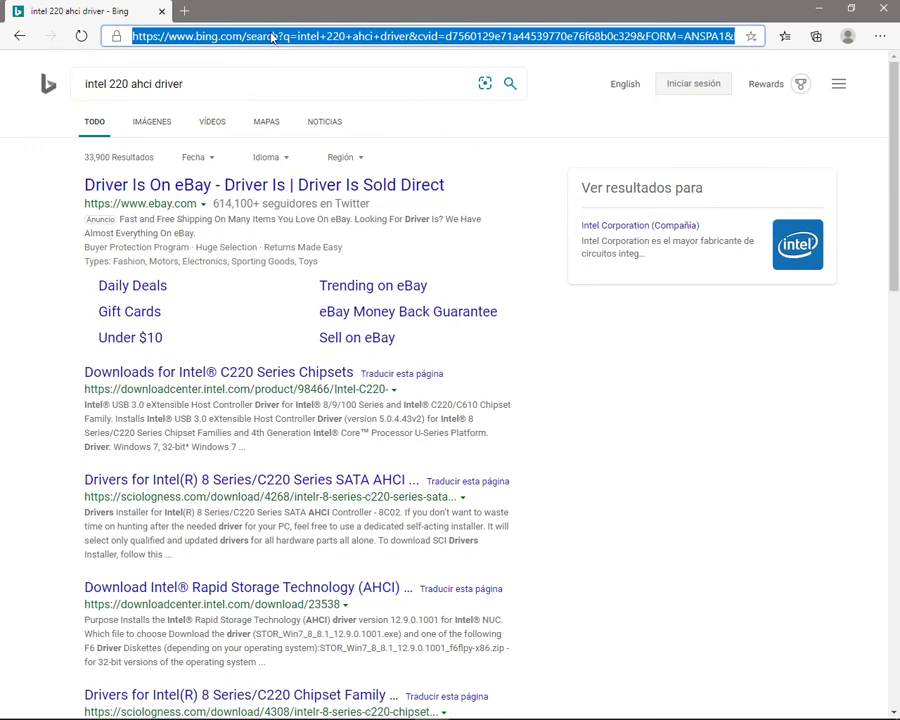
pyautogui.write('g')
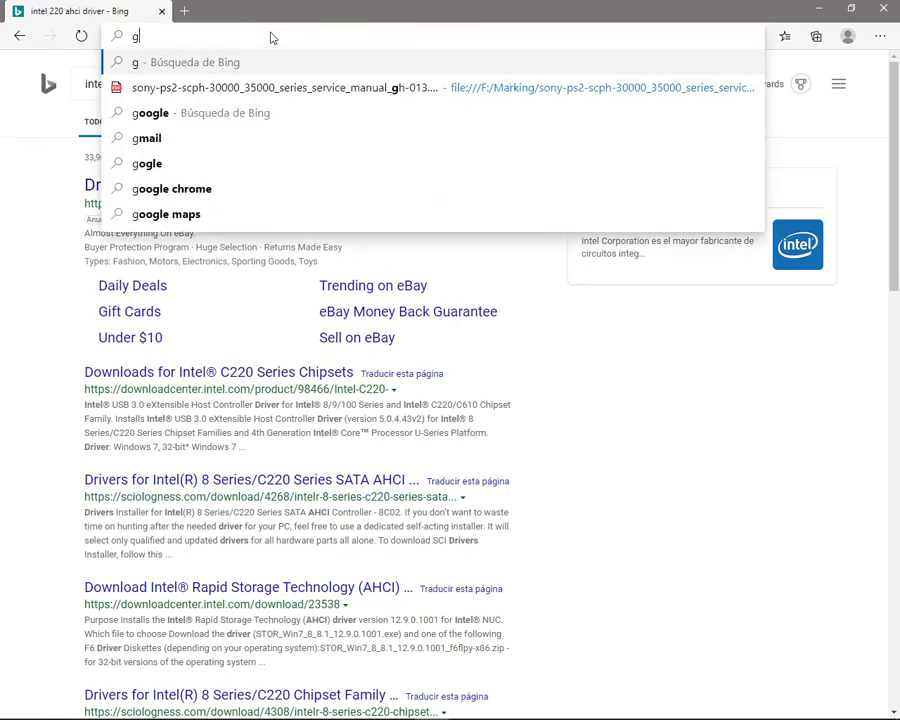
pyautogui.write('oogle')
pyautogui.press('Return')
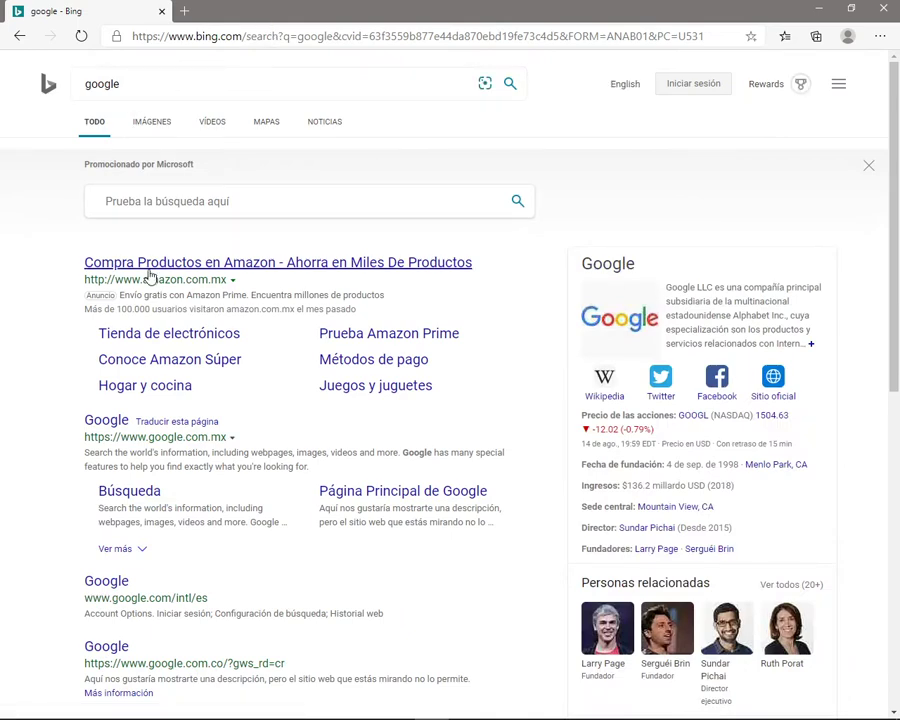
pyautogui.click(96, 420)
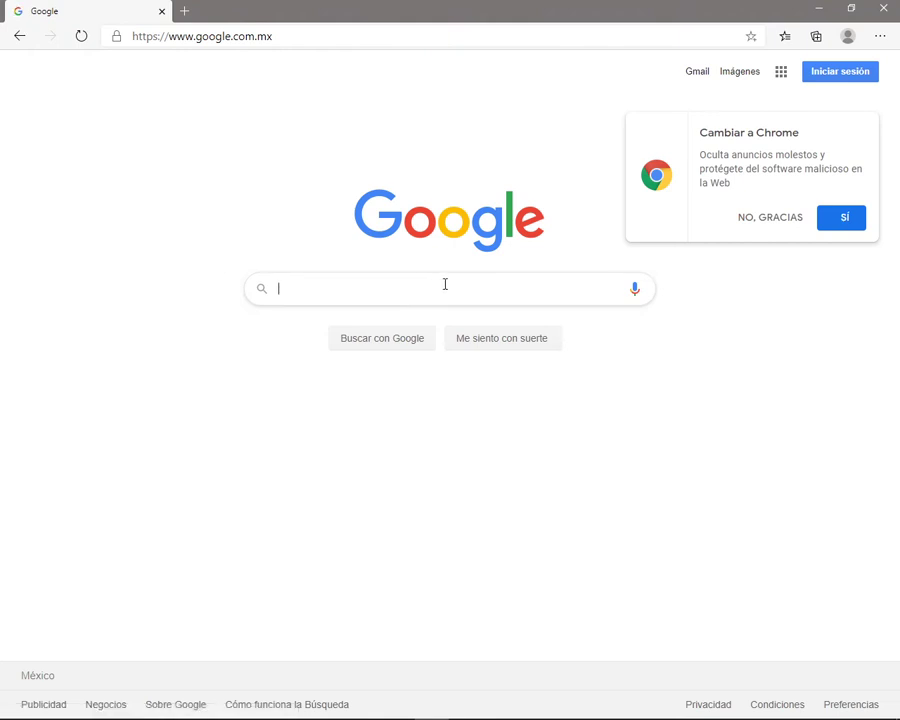
# Search Google for "intel 220 ahci driver"
pyautogui.write('intel')
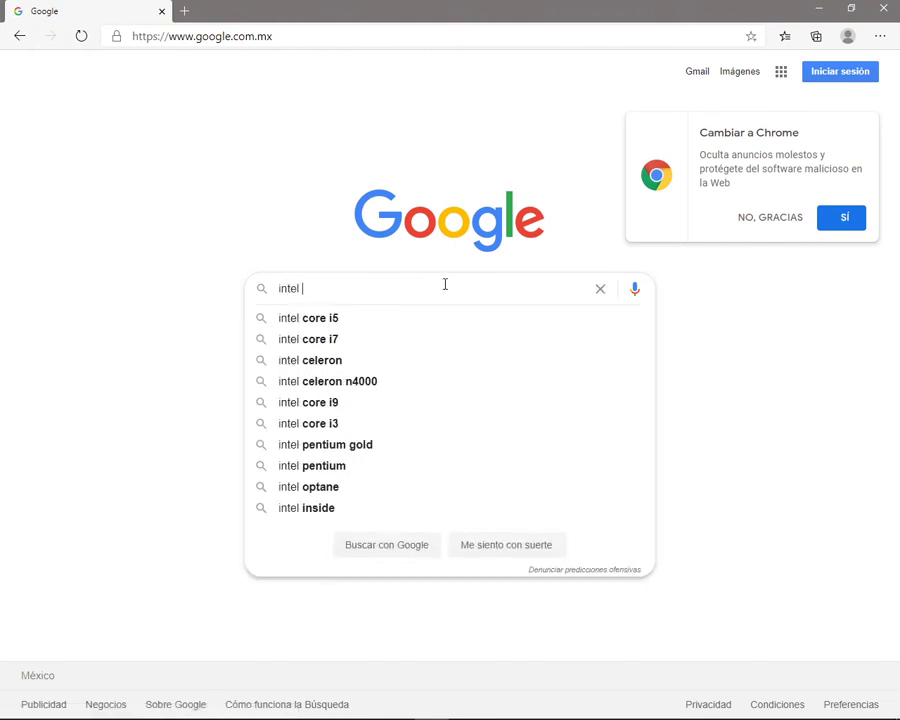
pyautogui.write(' 22')
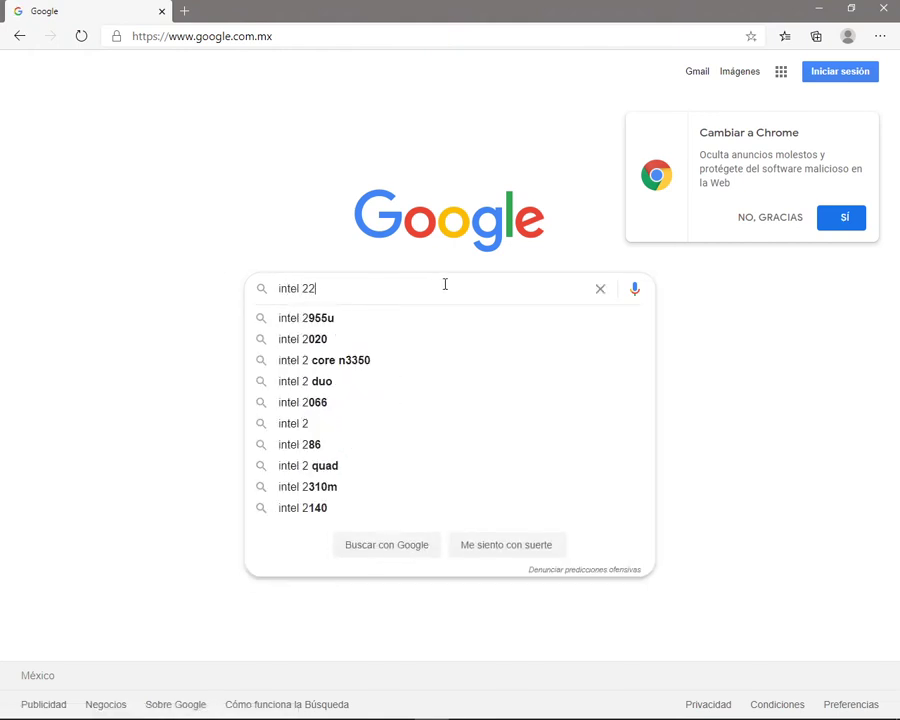
pyautogui.write('0')
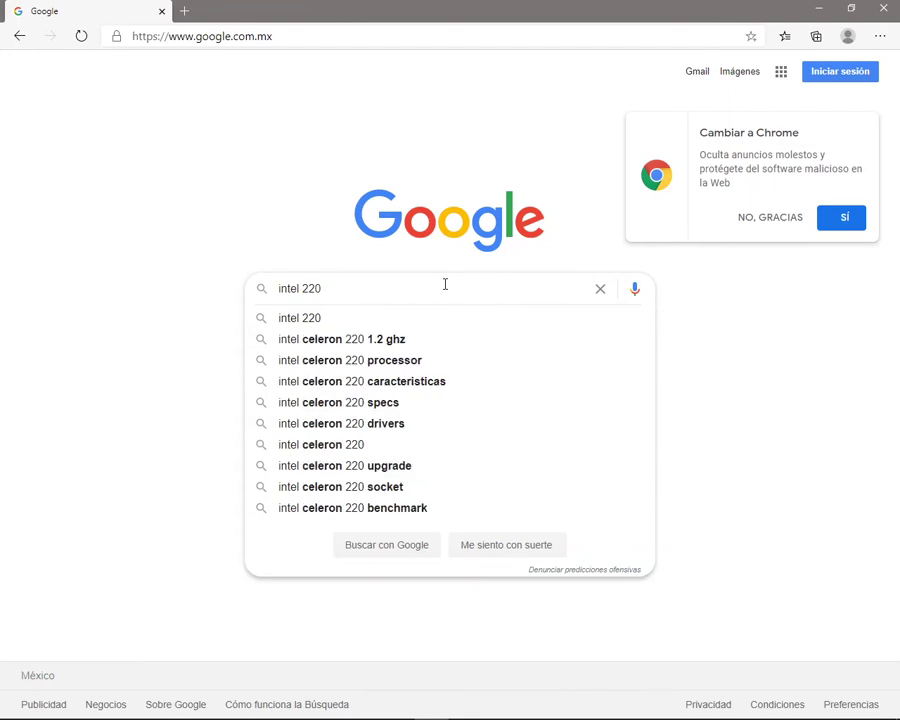
pyautogui.write(' a')
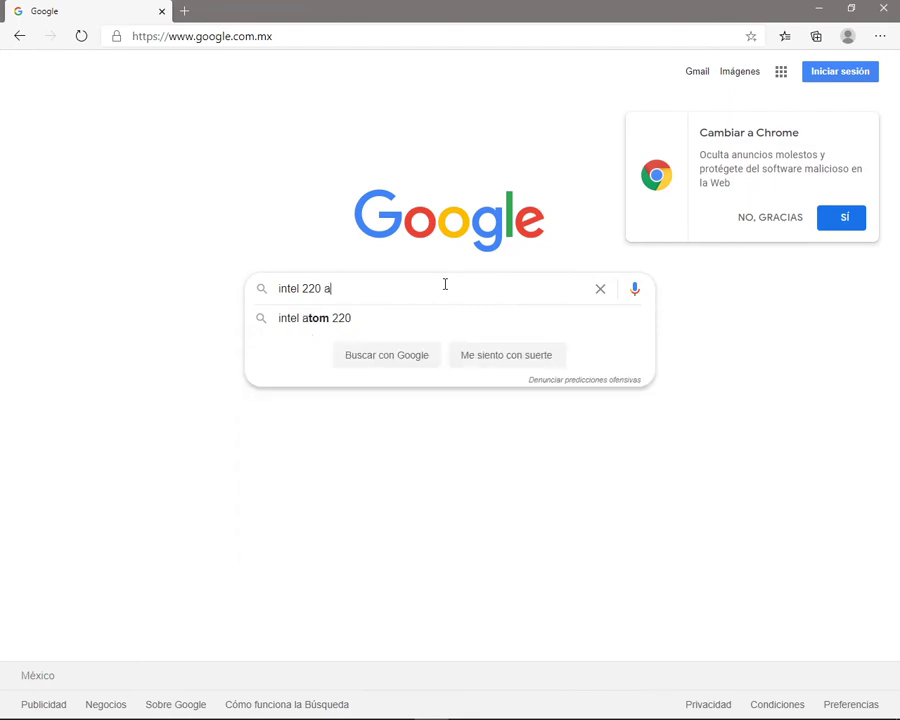
pyautogui.write('hci ')
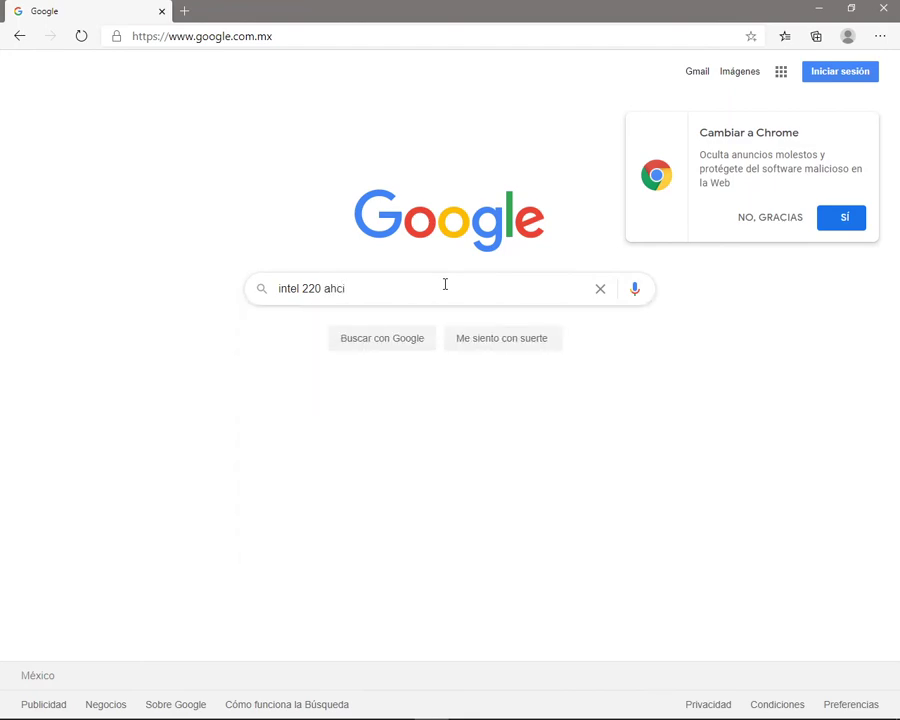
pyautogui.write('driver')
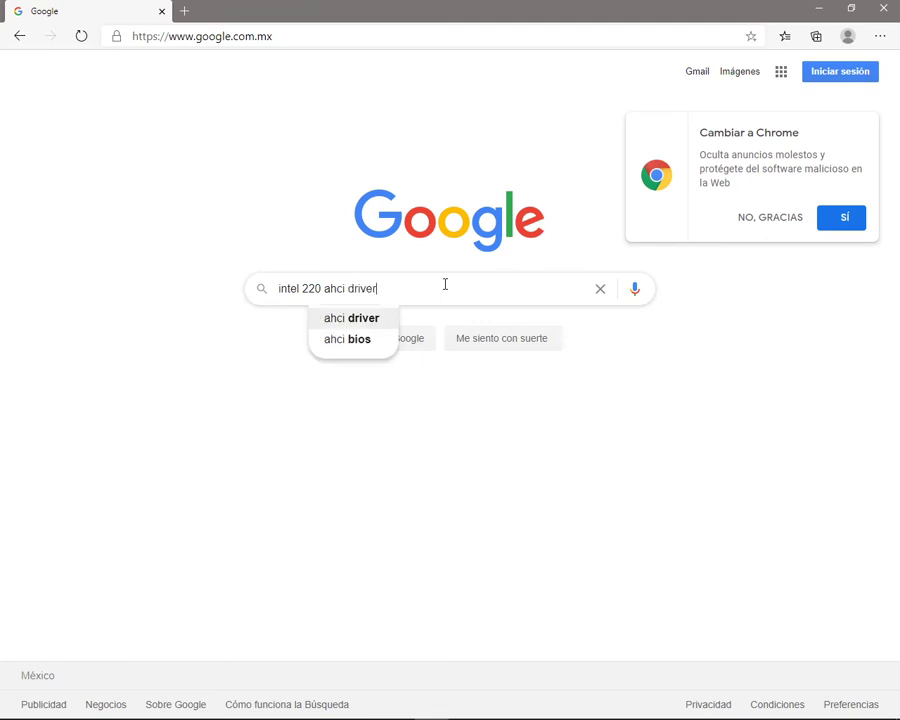
pyautogui.press('Return')
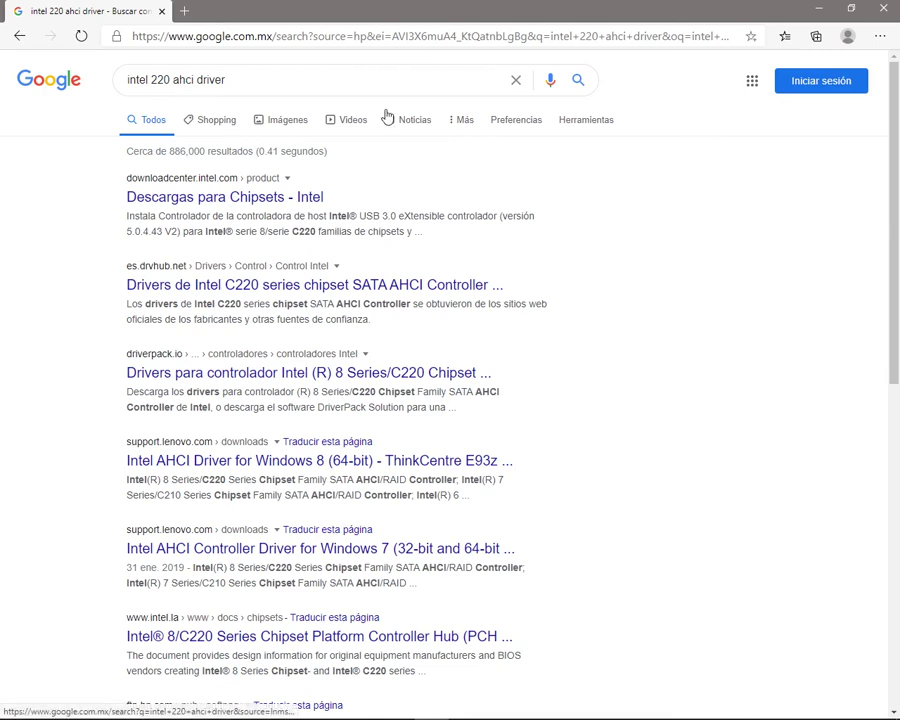
# Open the es.drvhub.net result for Intel C220 series chipset SATA AHCI Controller drivers in a new tab and enlarge the page
pyautogui.click(169, 288)
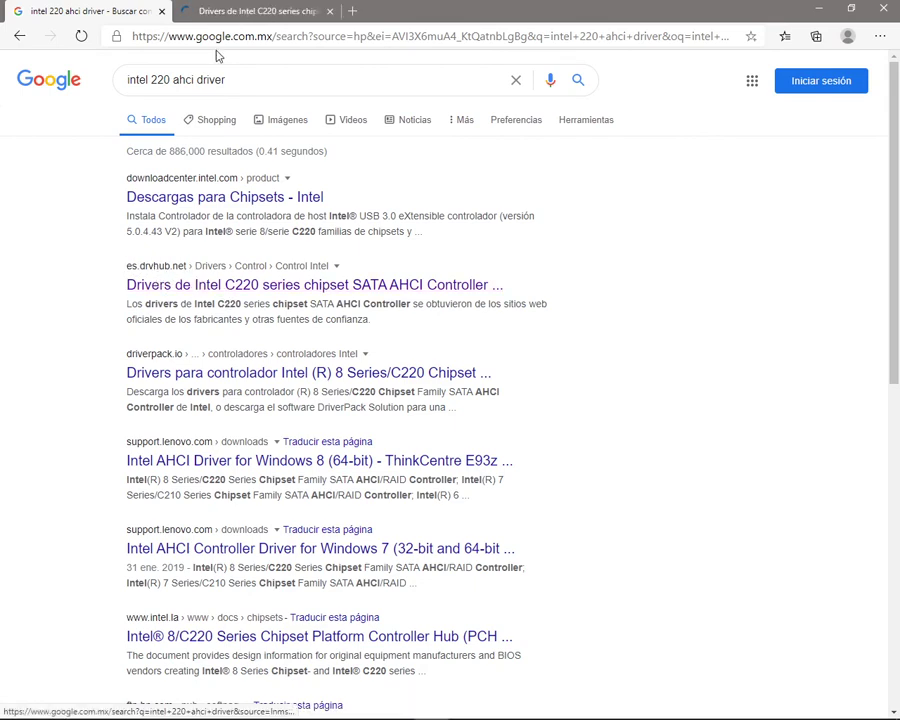
pyautogui.click(195, 11)
pyautogui.scroll(-2, 733, 297)
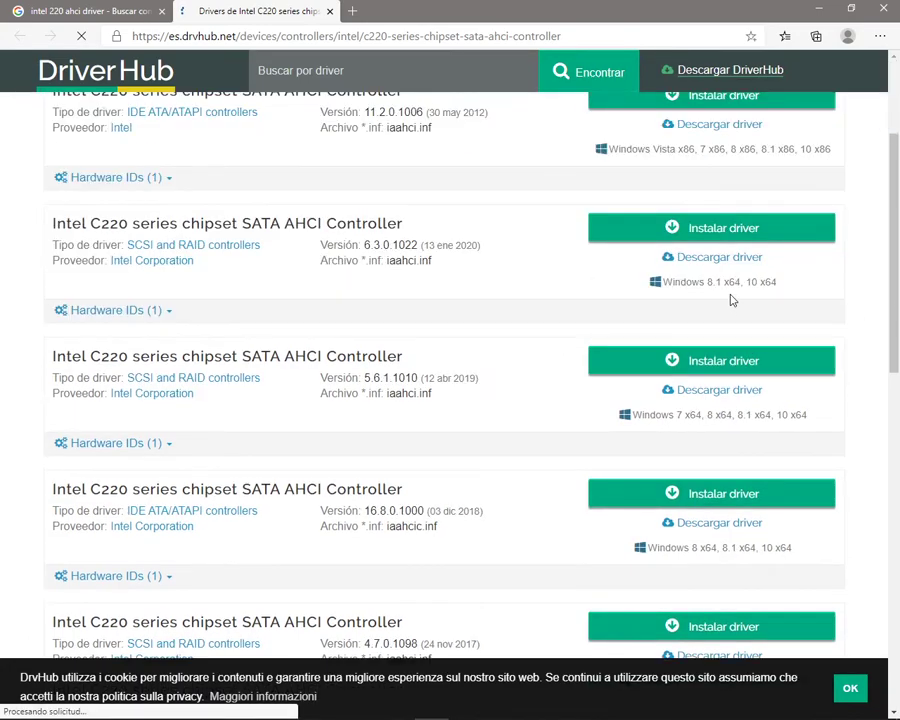
pyautogui.scroll(2, 723, 281)
pyautogui.hotkey('ctrl', '+')
pyautogui.hotkey('ctrl', '+')
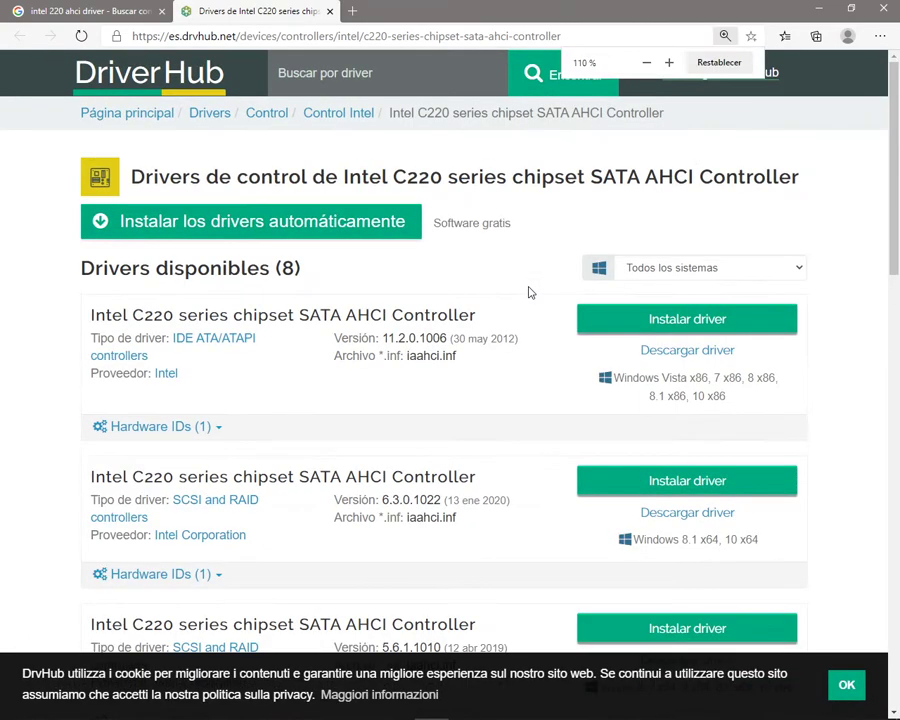
# Compare the versions, release dates and supported Windows editions of the available Intel C220 series chipset SATA AHCI Controller drivers
pyautogui.scroll(-1, 537, 277)
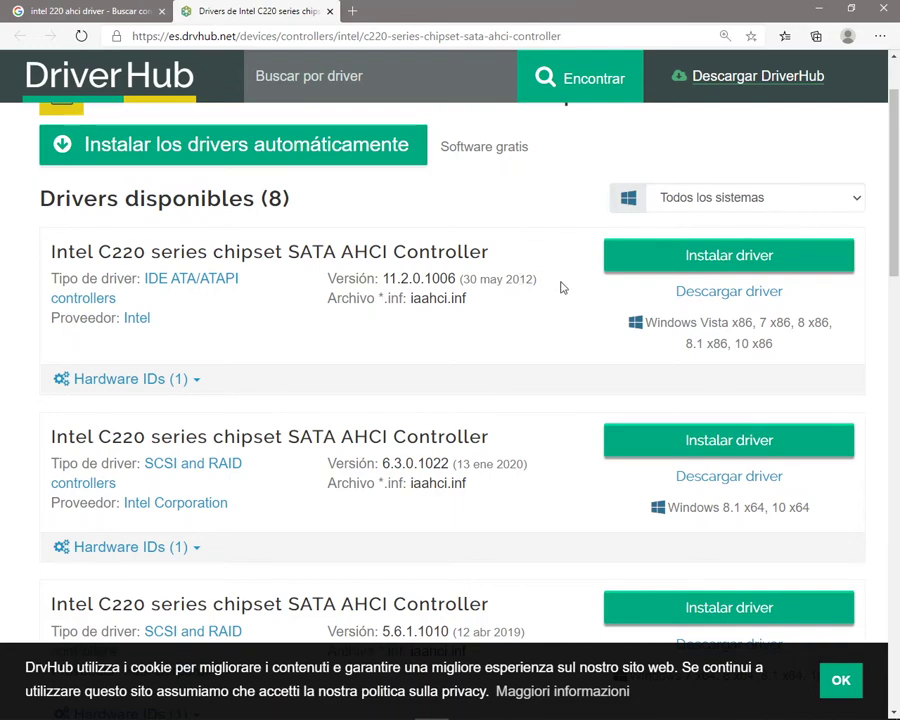
pyautogui.scroll(-1, 562, 288)
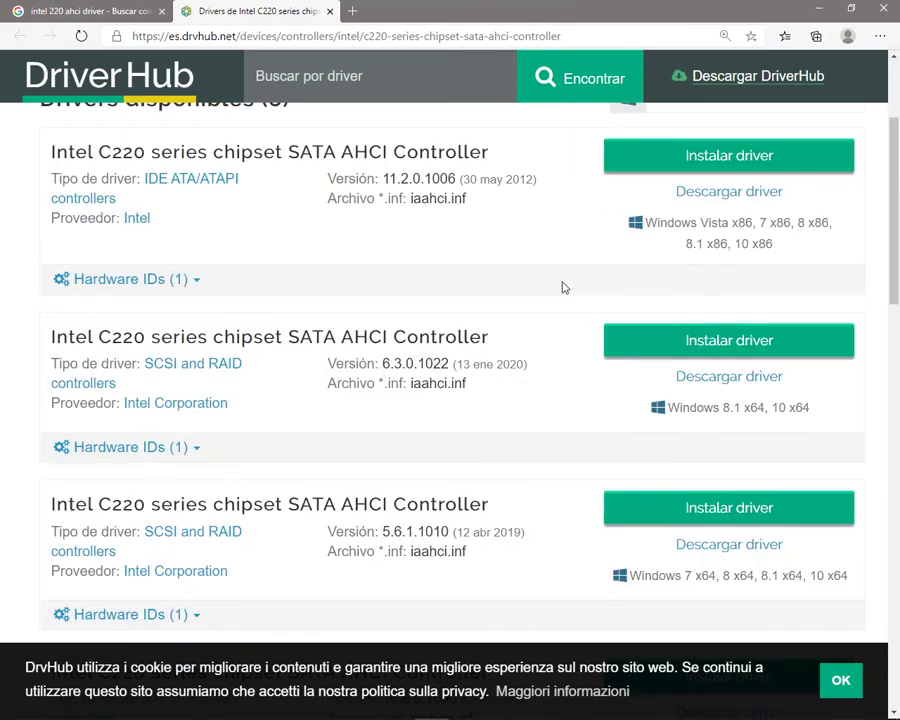
pyautogui.scroll(-1, 446, 338)
pyautogui.scroll(1, 533, 382)
pyautogui.scroll(1, 521, 370)
pyautogui.scroll(-2, 536, 440)
pyautogui.scroll(-1, 536, 439)
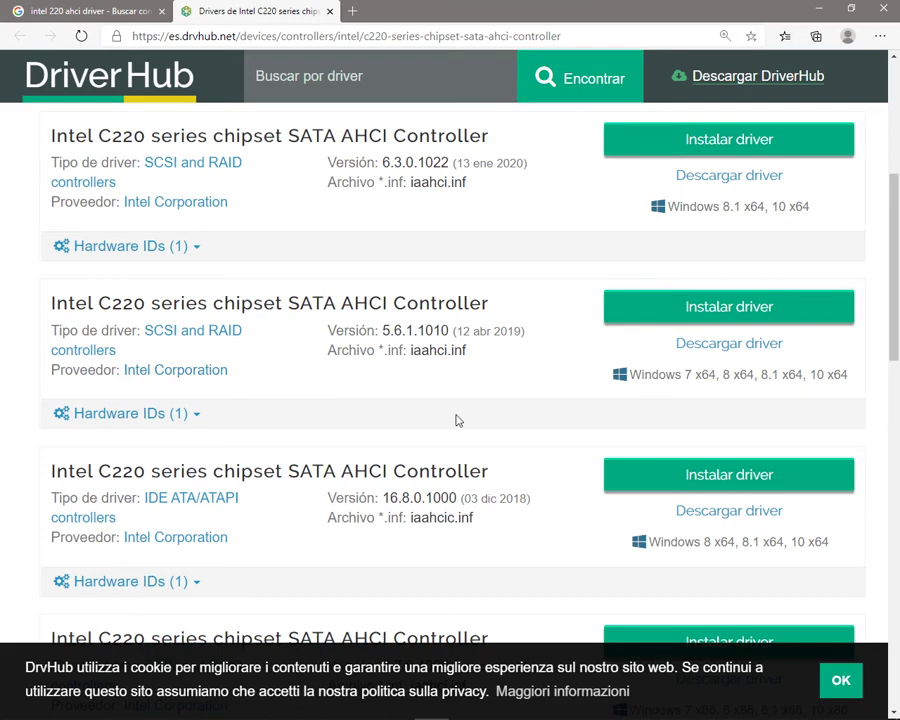
pyautogui.scroll(1, 456, 420)
pyautogui.scroll(2, 456, 420)
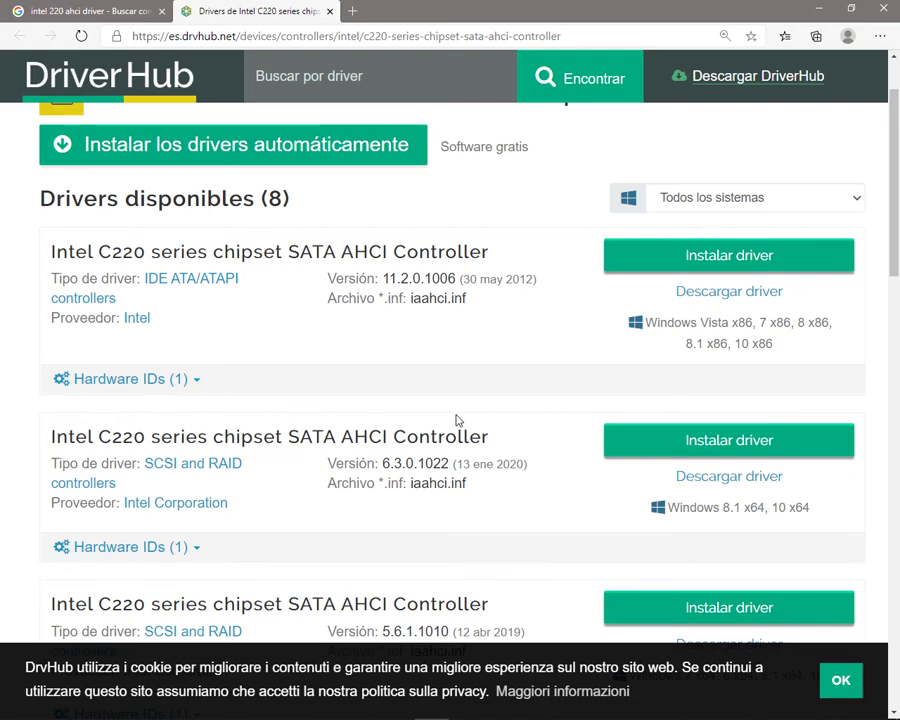
pyautogui.scroll(-1, 456, 420)
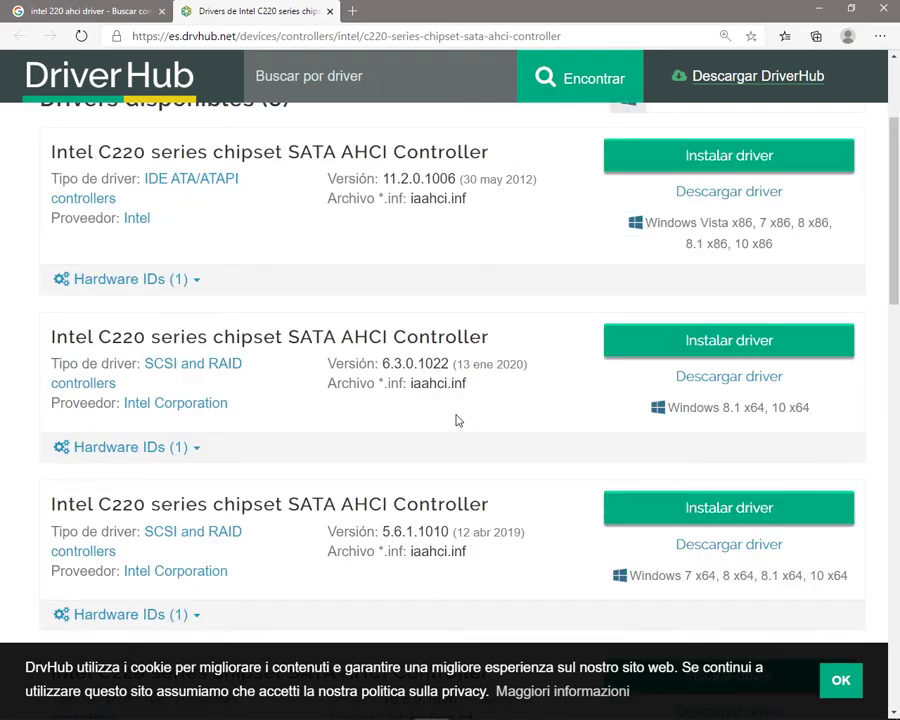
pyautogui.scroll(1, 456, 420)
pyautogui.scroll(-1, 456, 420)
pyautogui.scroll(1, 402, 396)
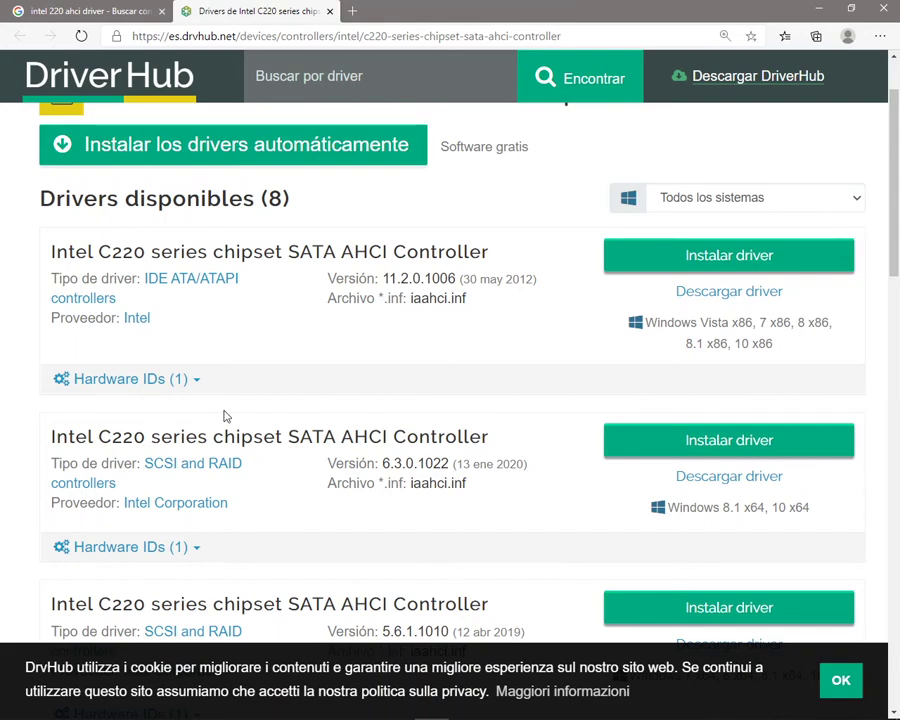
pyautogui.scroll(-1, 723, 466)
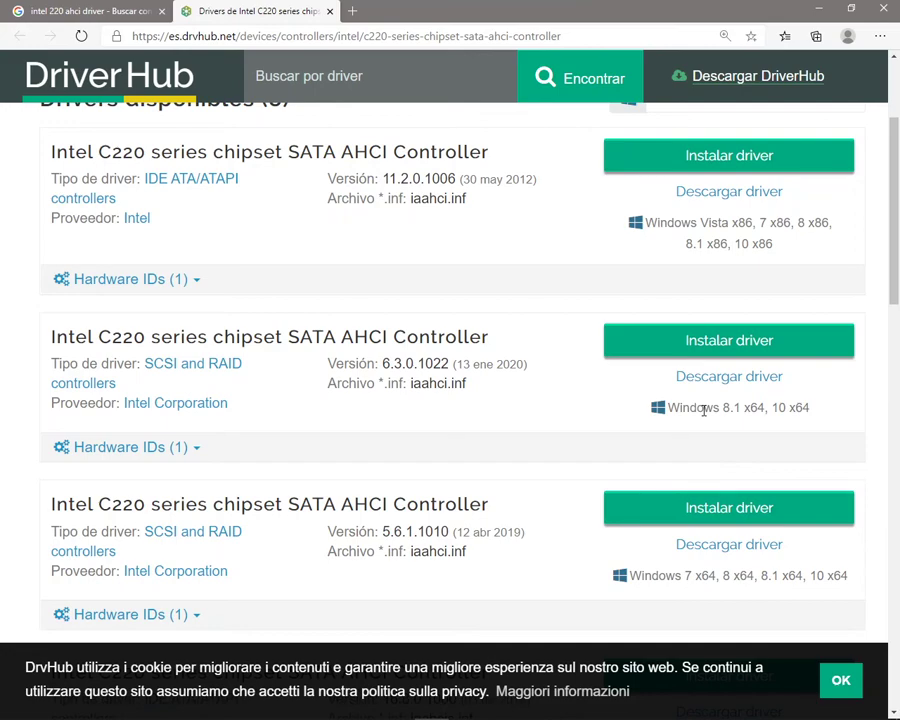
pyautogui.scroll(-1, 704, 411)
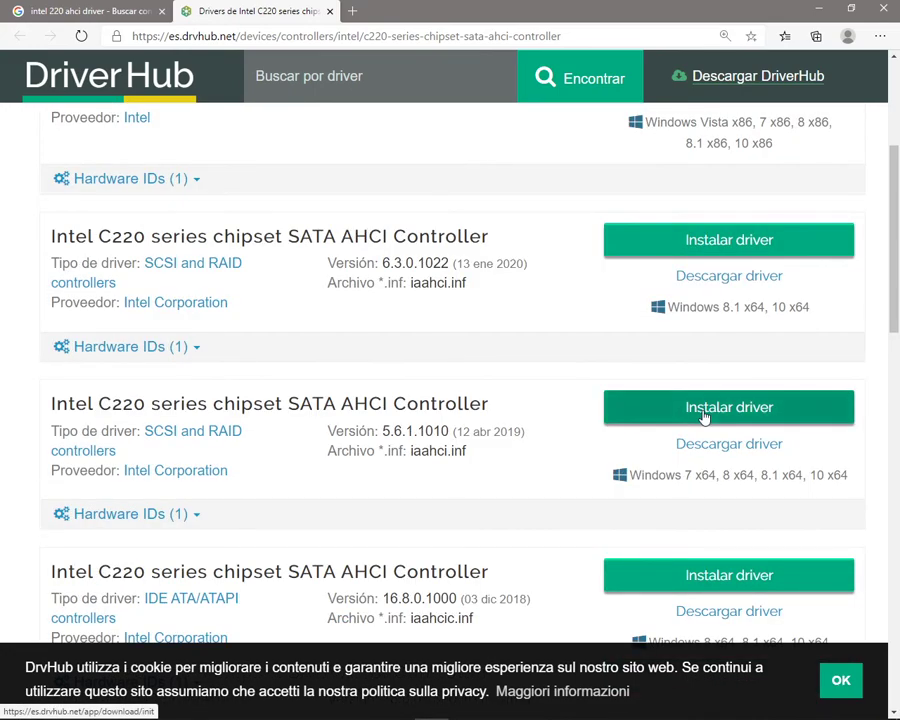
pyautogui.scroll(1, 704, 418)
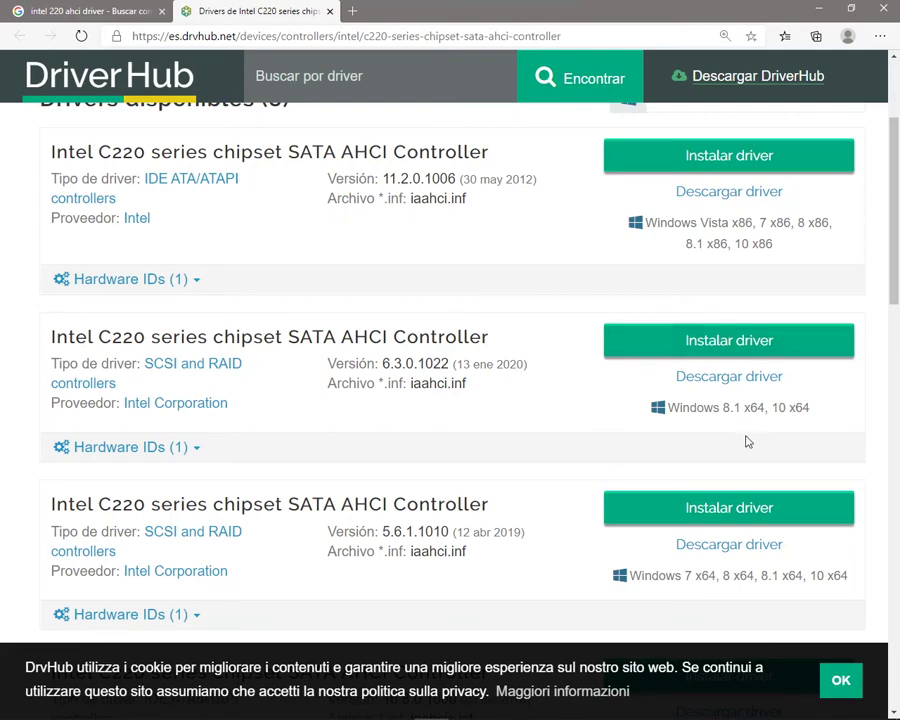
pyautogui.scroll(-1, 657, 408)
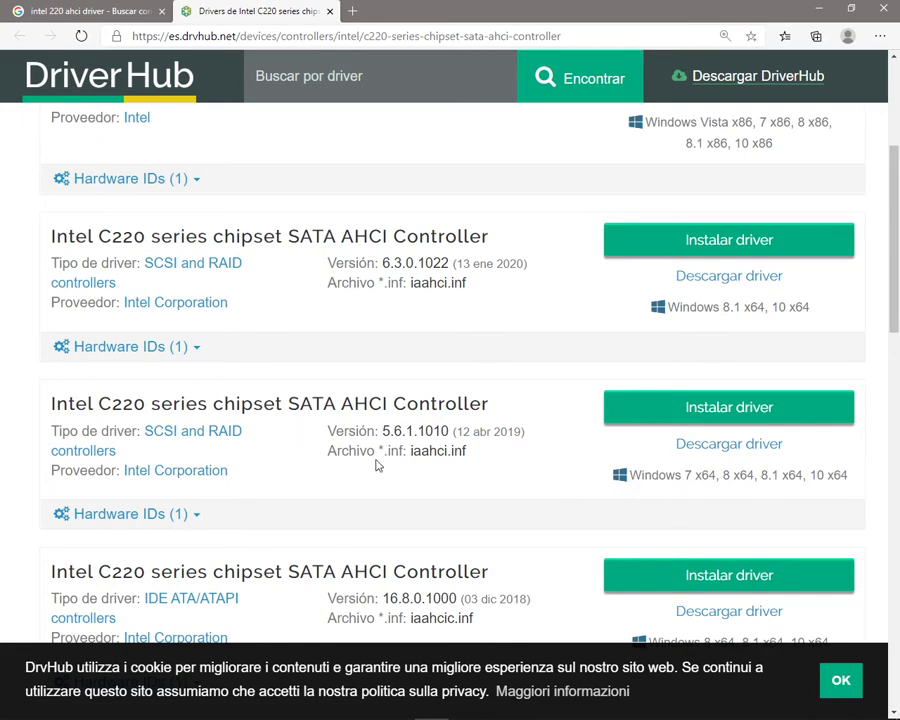
pyautogui.scroll(2, 651, 518)
pyautogui.scroll(-1, 750, 497)
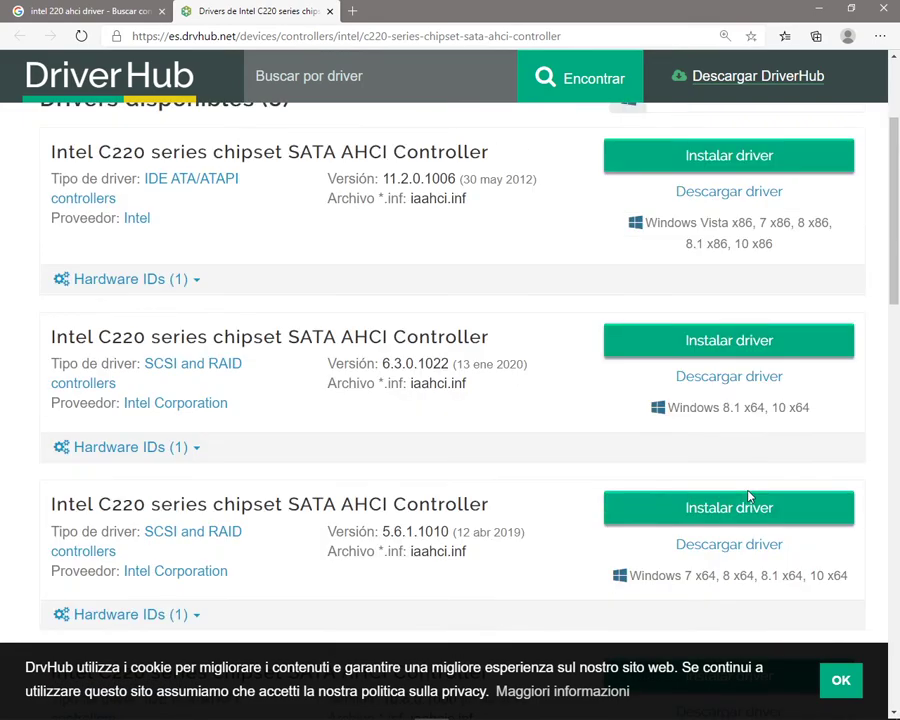
pyautogui.scroll(-1, 680, 437)
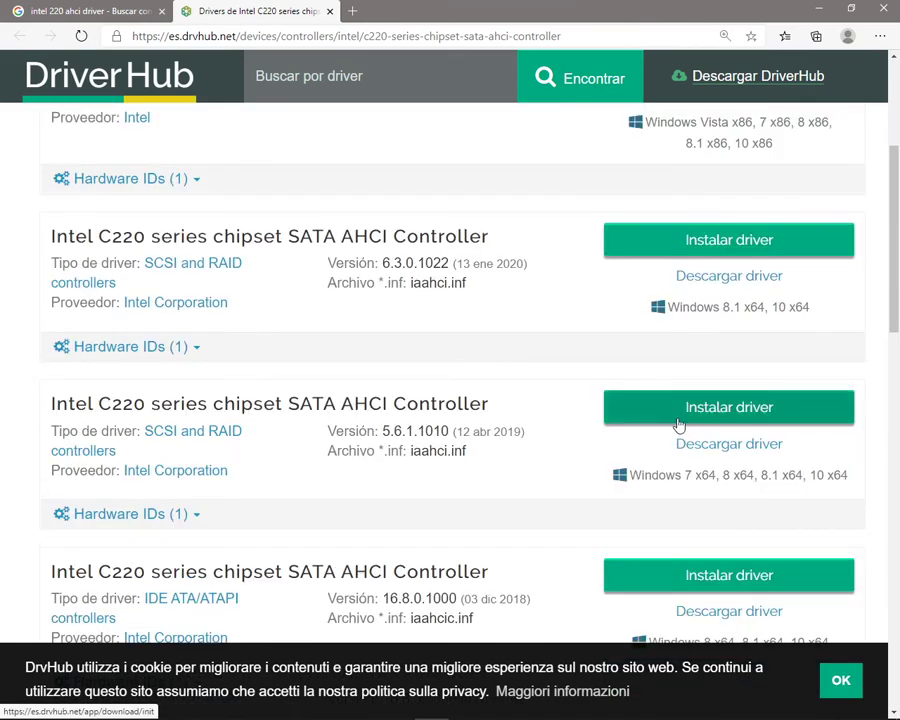
# Download the Intel C220 series chipset SATA AHCI Controller driver version 6.3.0.1022, completing the robot check by selecting the boat images
pyautogui.click(681, 283)
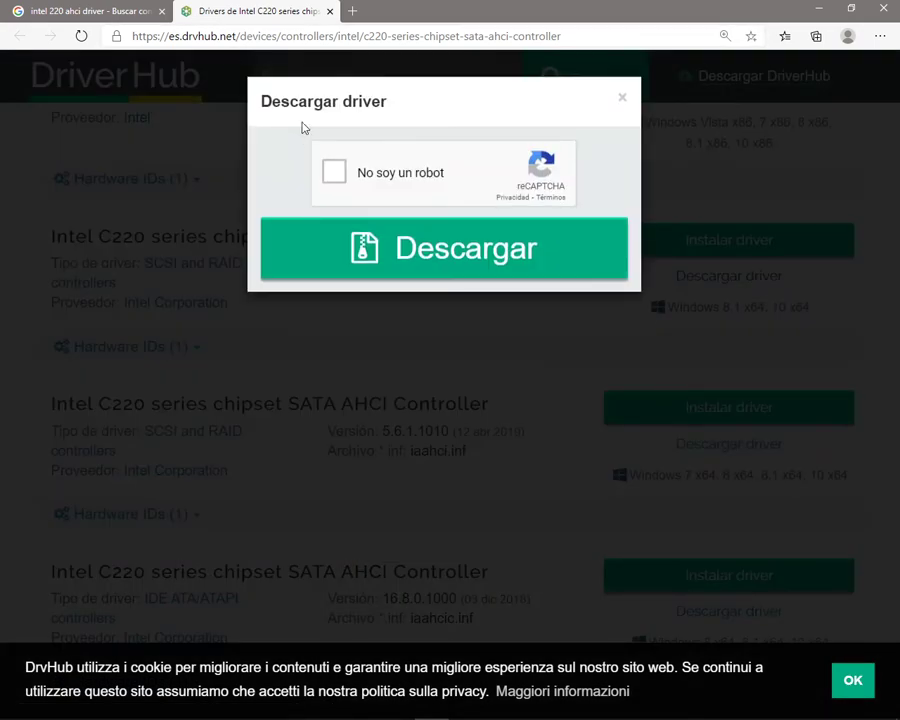
pyautogui.click(470, 248)
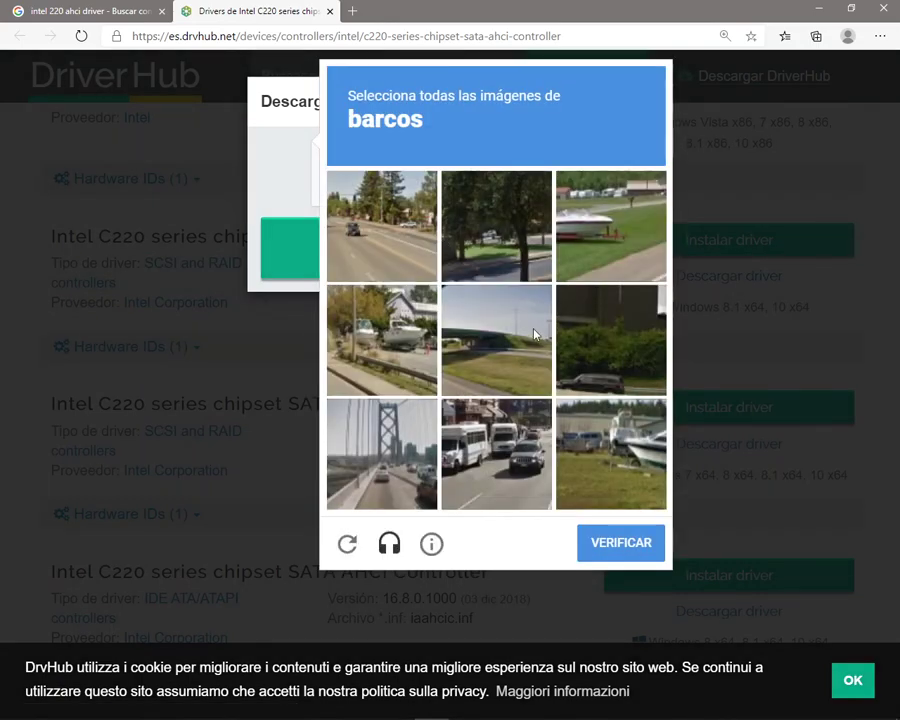
pyautogui.click(375, 345)
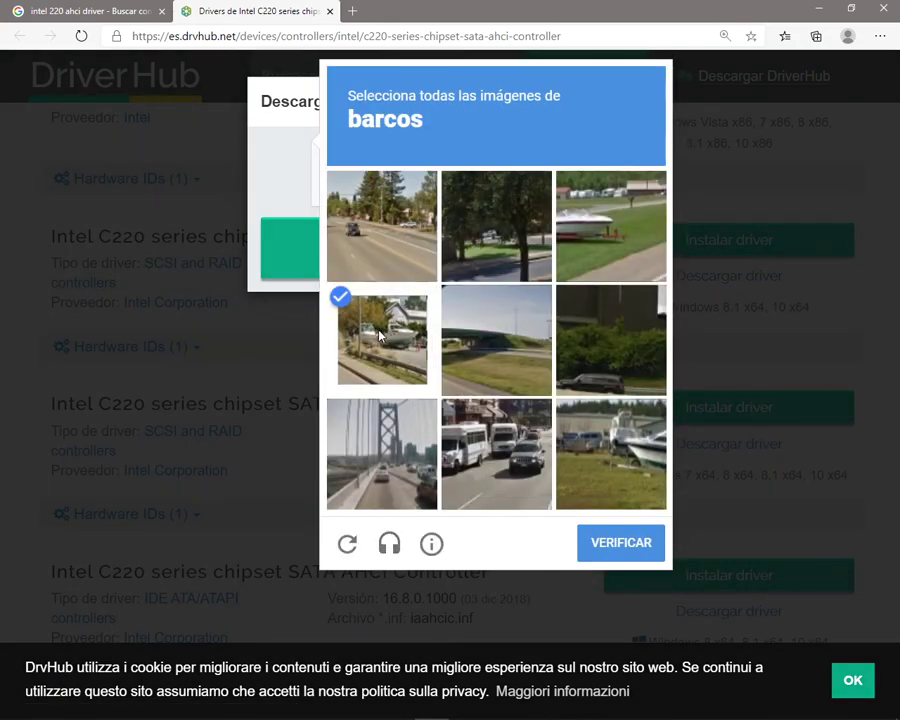
pyautogui.click(603, 467)
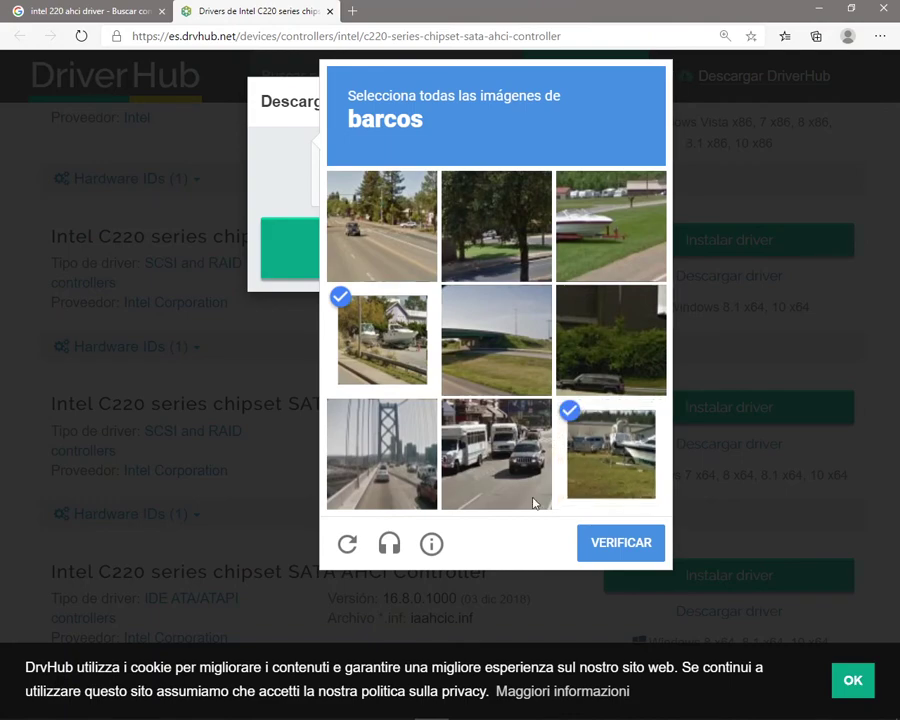
pyautogui.click(608, 226)
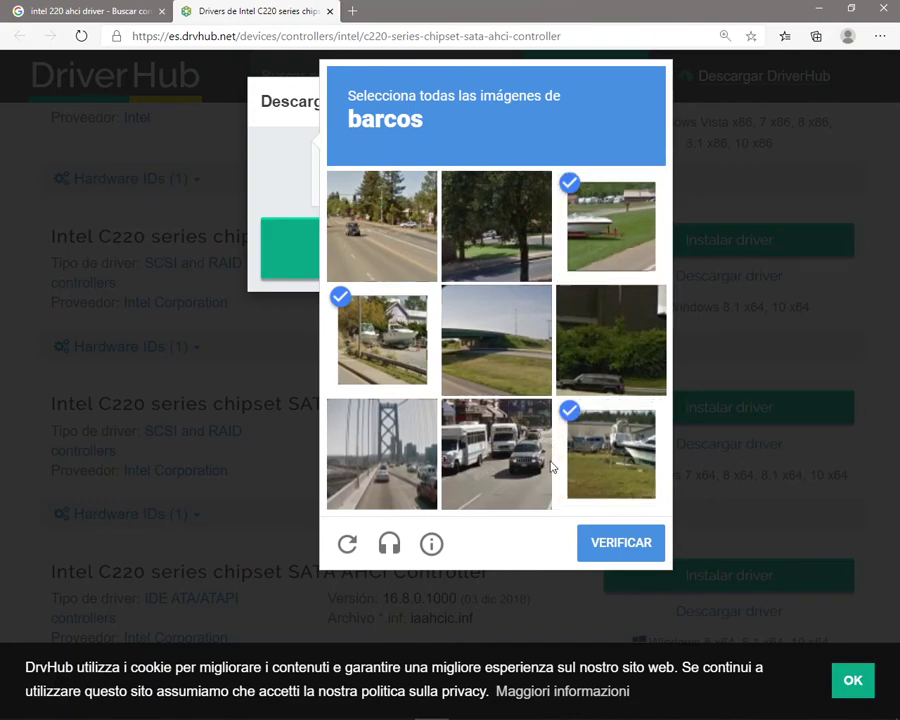
pyautogui.click(611, 560)
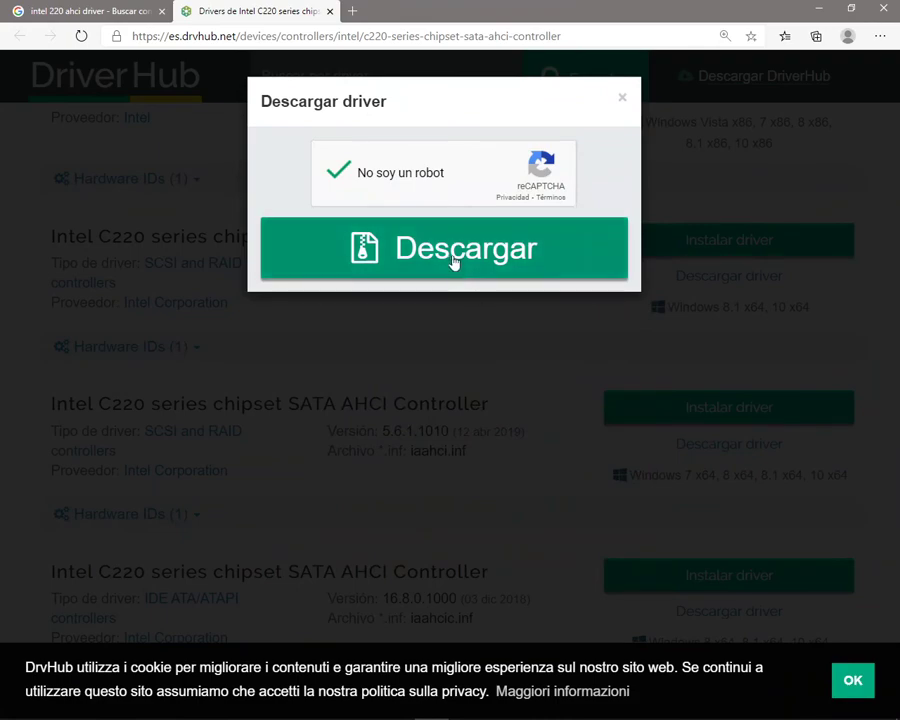
pyautogui.click(453, 262)
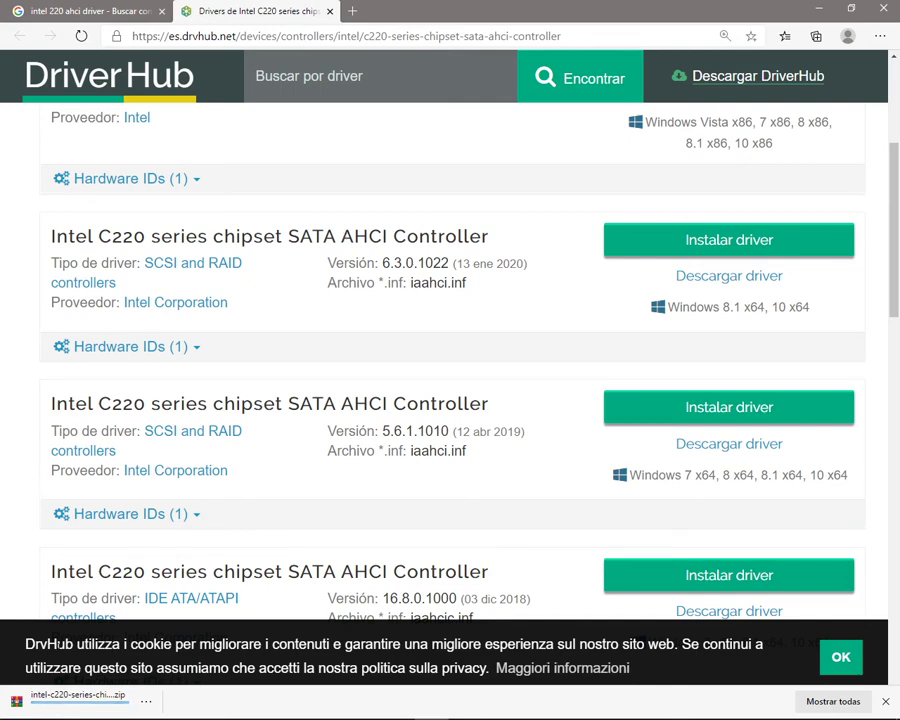
# Open the downloaded driver zip, extract iaAHCI.cat, iaahci.inf and iaStorE.sys to the desktop, and close the archive
pyautogui.click(93, 705)
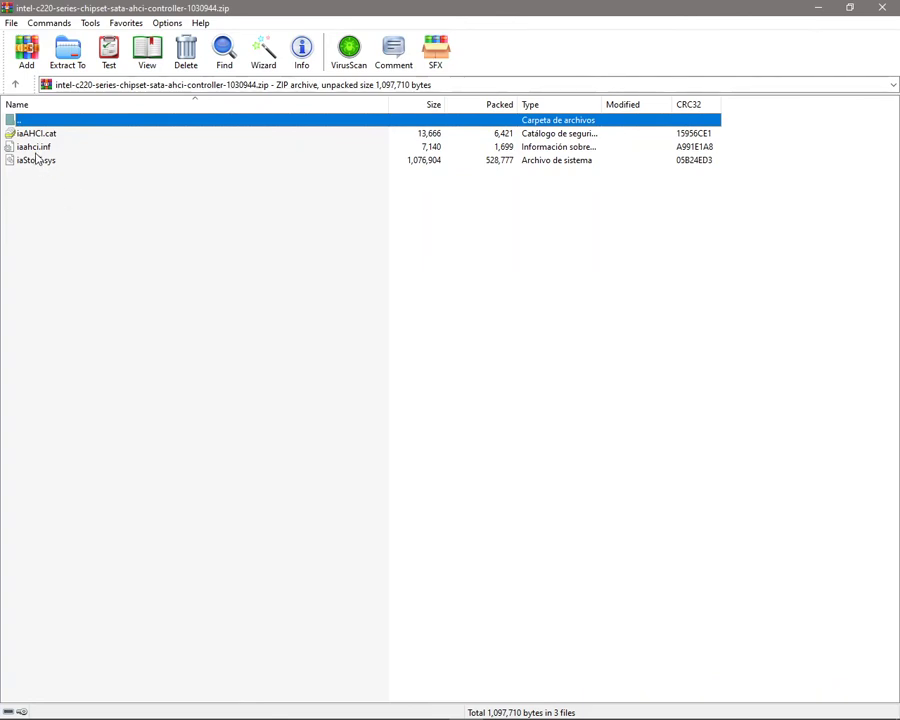
pyautogui.click(897, 712)
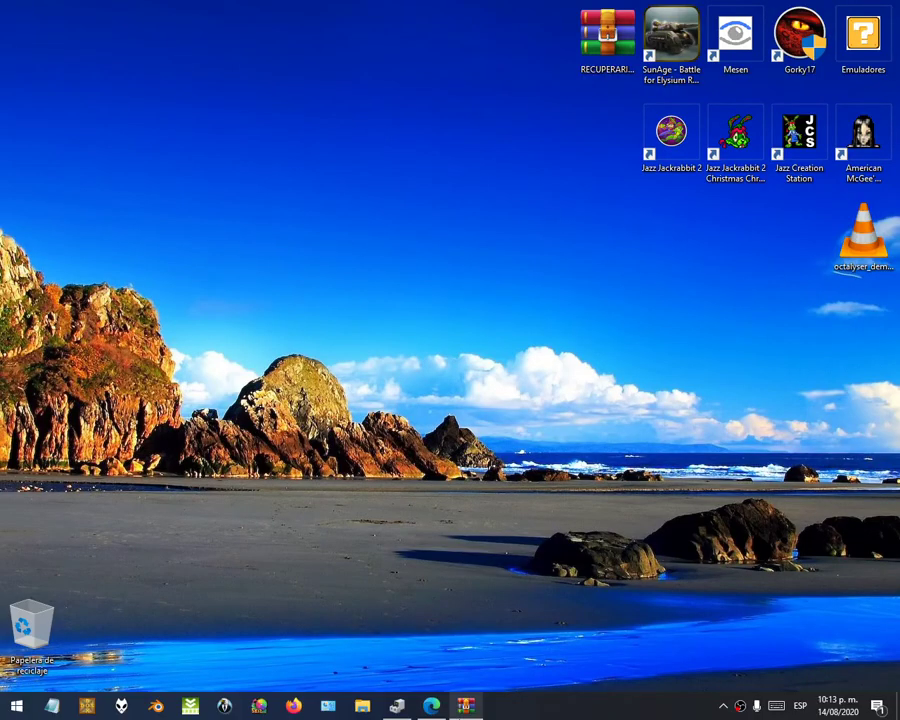
pyautogui.click(474, 709)
pyautogui.doubleClick(460, 8)
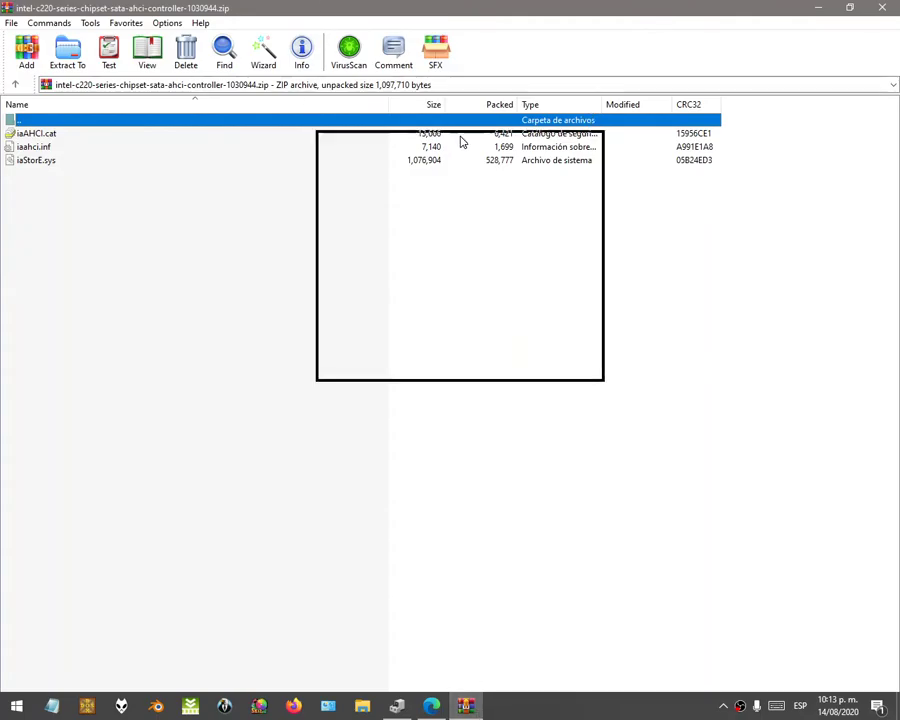
pyautogui.moveTo(488, 472); pyautogui.dragTo(200, 240)
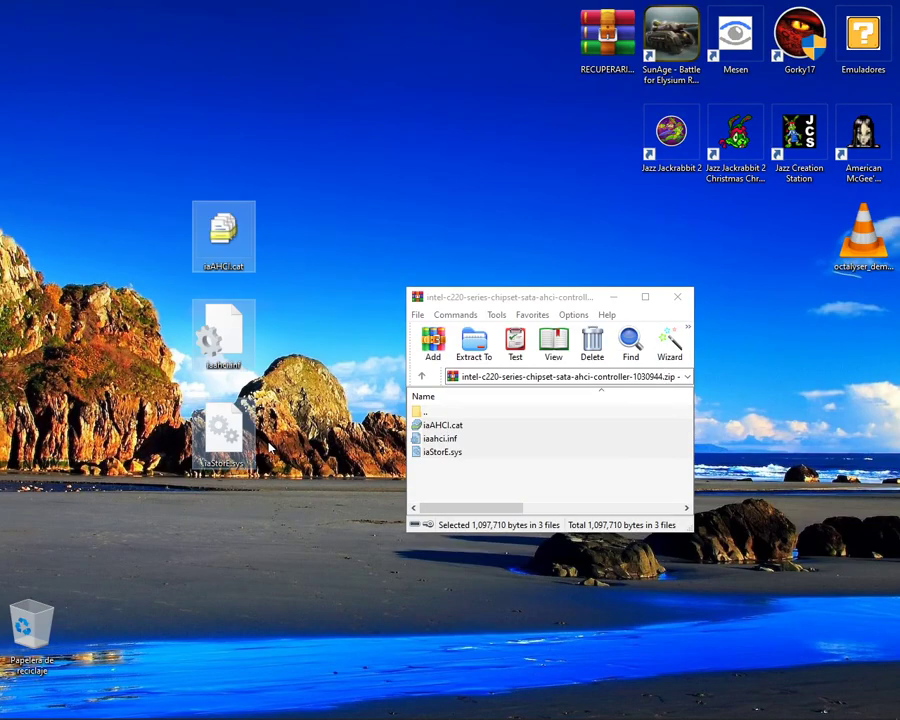
pyautogui.click(677, 296)
pyautogui.click(348, 378)
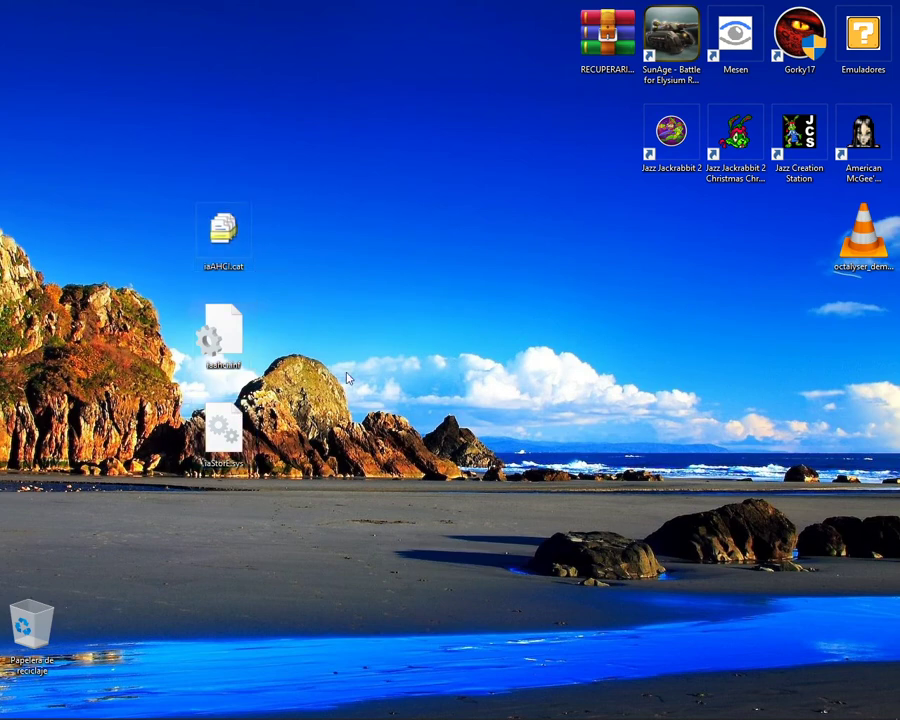
# In Device Manager, start a driver update for the Intel(R) C220 series chipset SATA AHCI Controller, choosing to browse this computer for drivers
pyautogui.moveTo(432, 710)
pyautogui.click(413, 712)
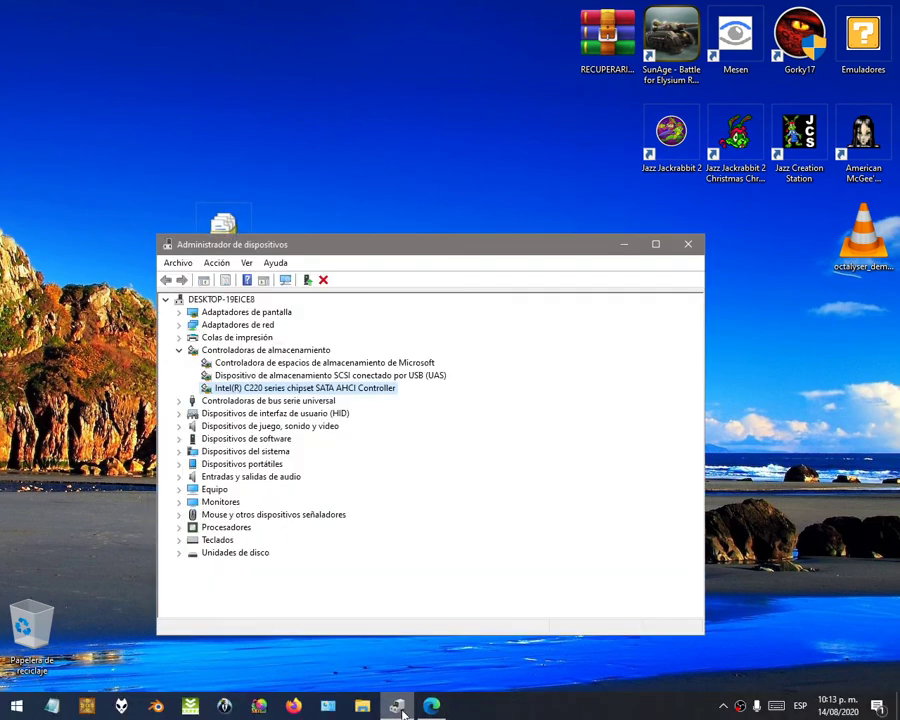
pyautogui.rightClick(369, 390)
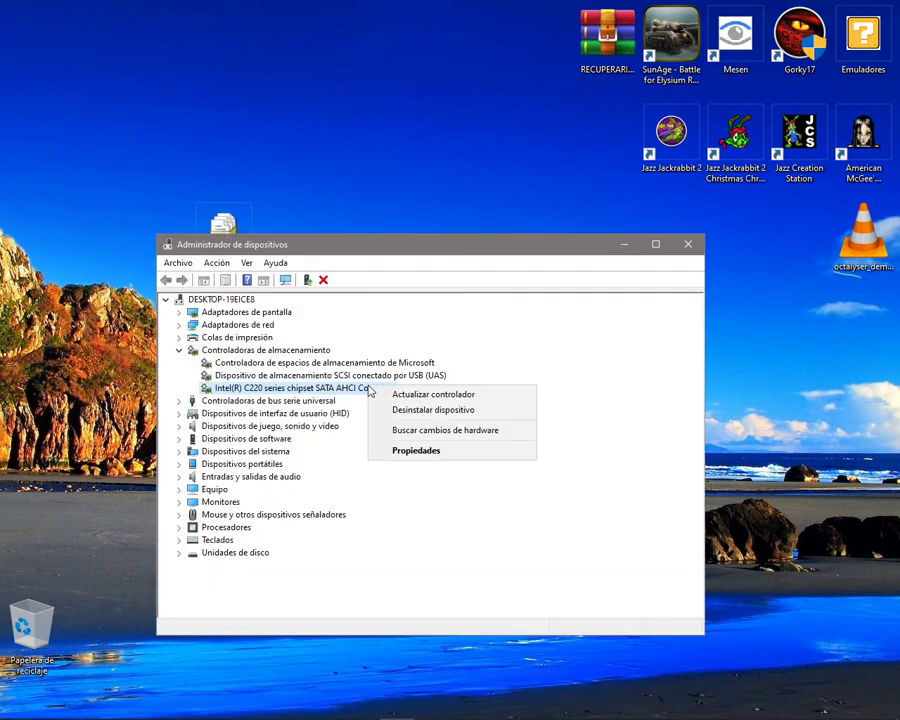
pyautogui.click(414, 450)
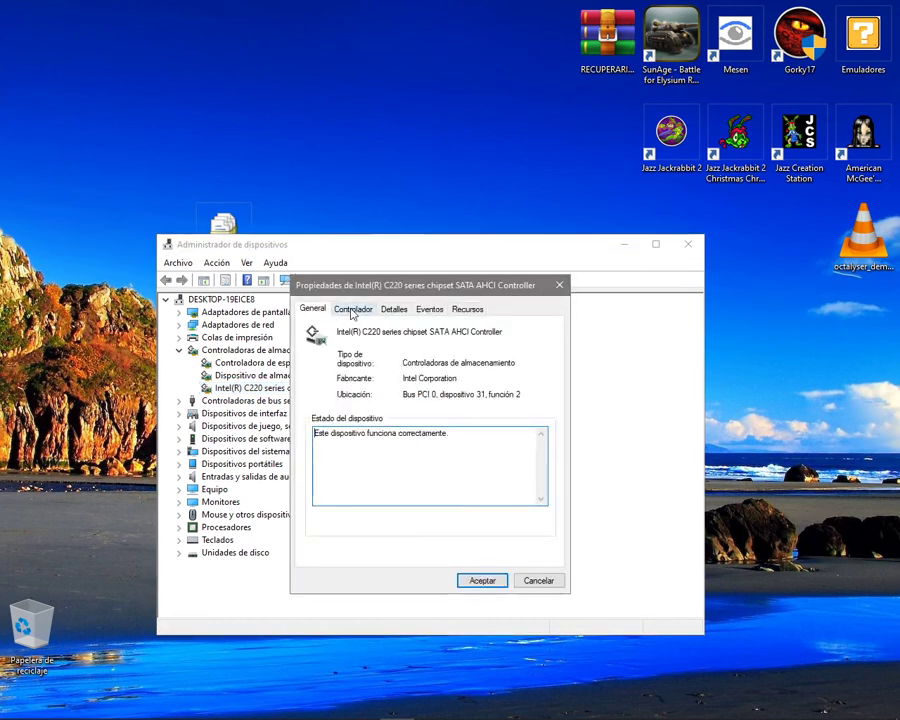
pyautogui.click(353, 310)
pyautogui.click(360, 464)
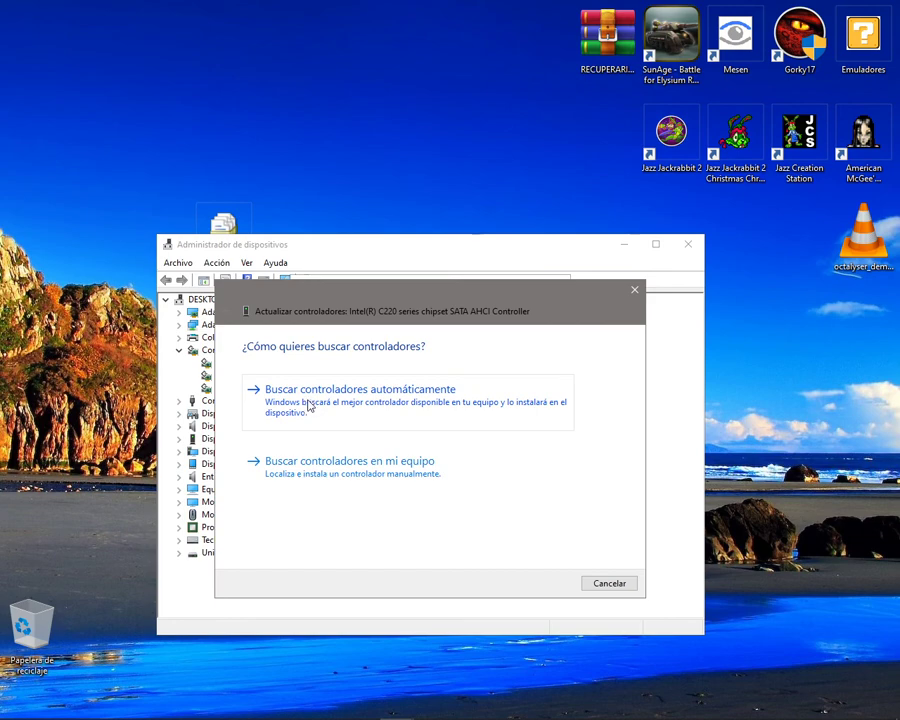
pyautogui.click(352, 466)
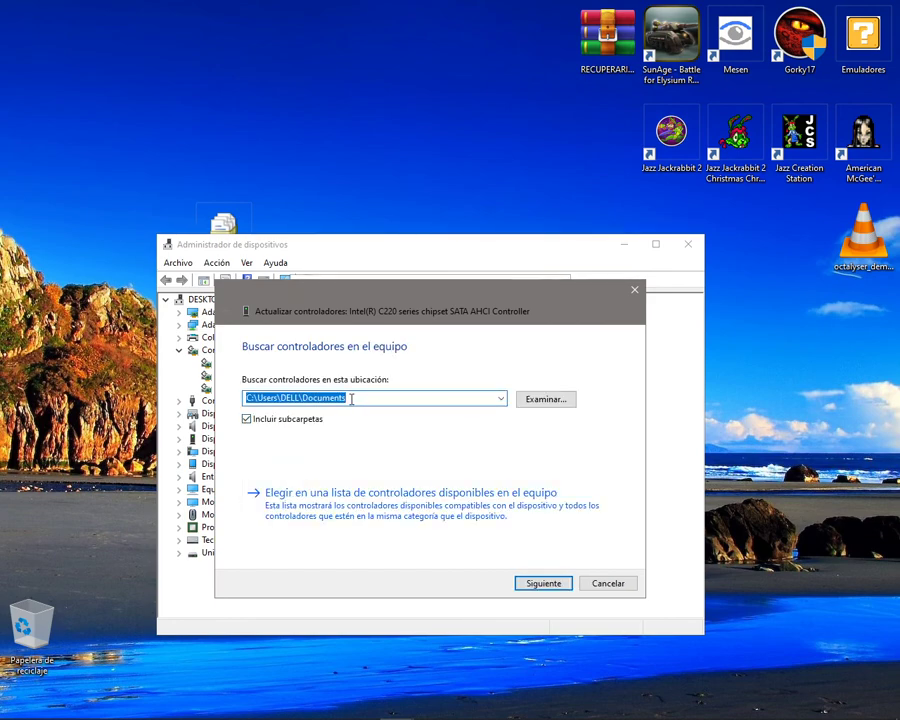
# Set the driver search location to the Escritorio folder under Este equipo and exclude subfolders
pyautogui.click(553, 400)
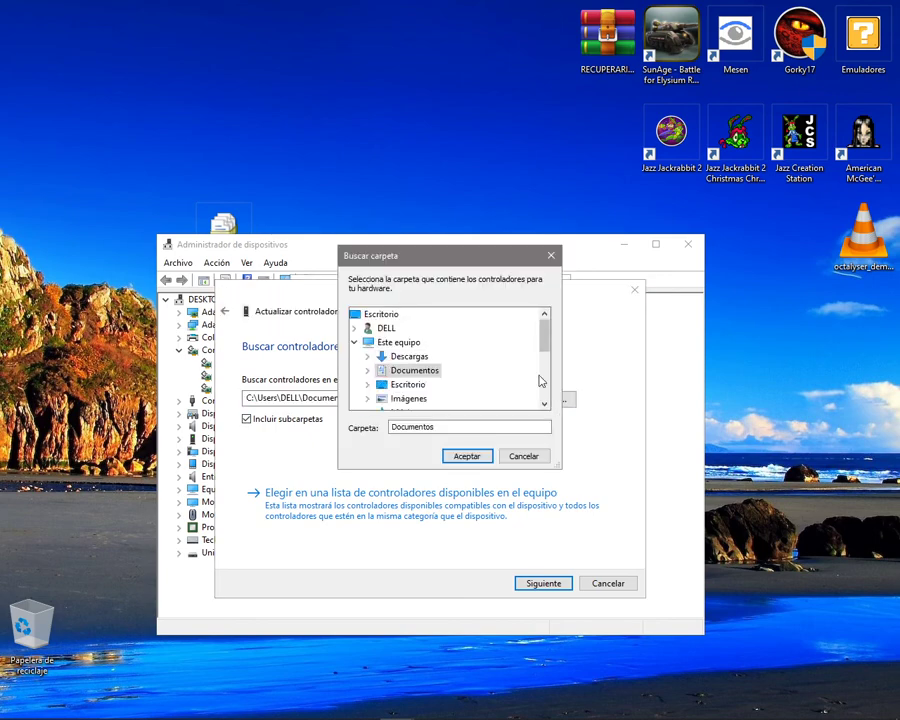
pyautogui.doubleClick(412, 388)
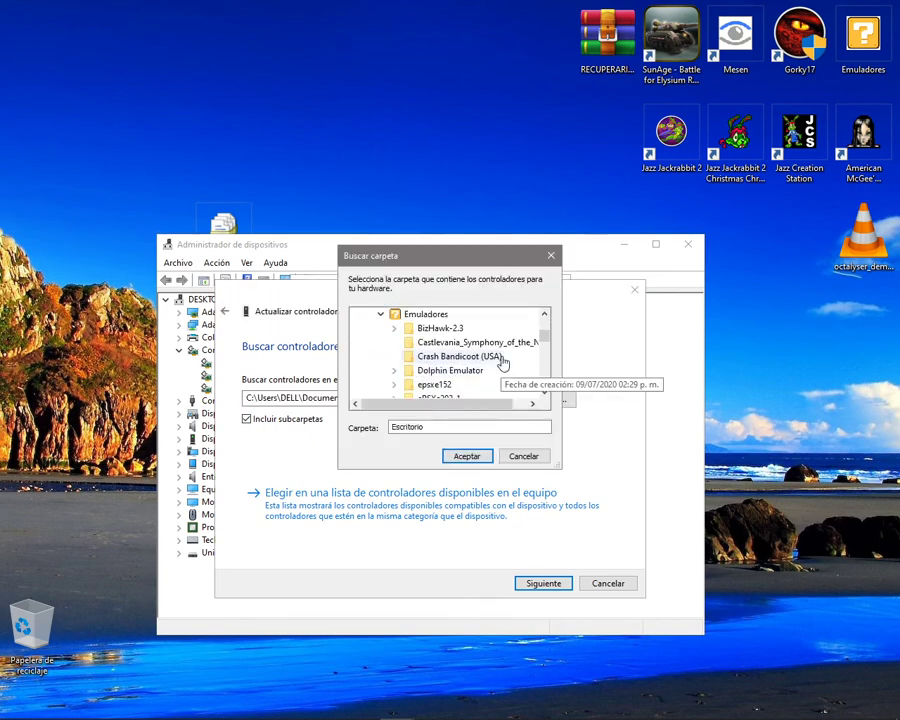
pyautogui.click(380, 314)
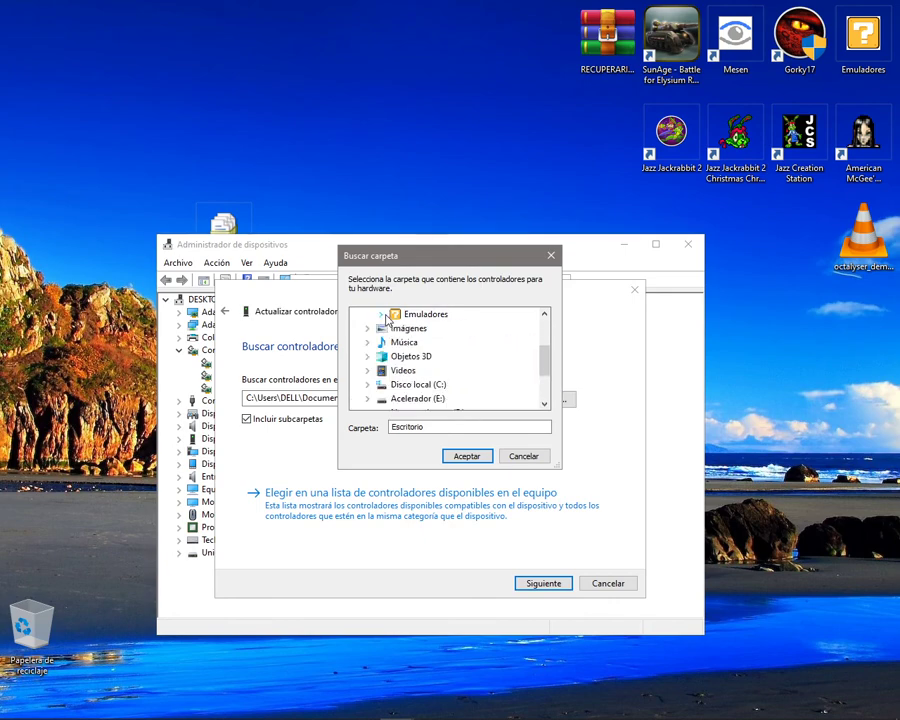
pyautogui.scroll(1, 504, 366)
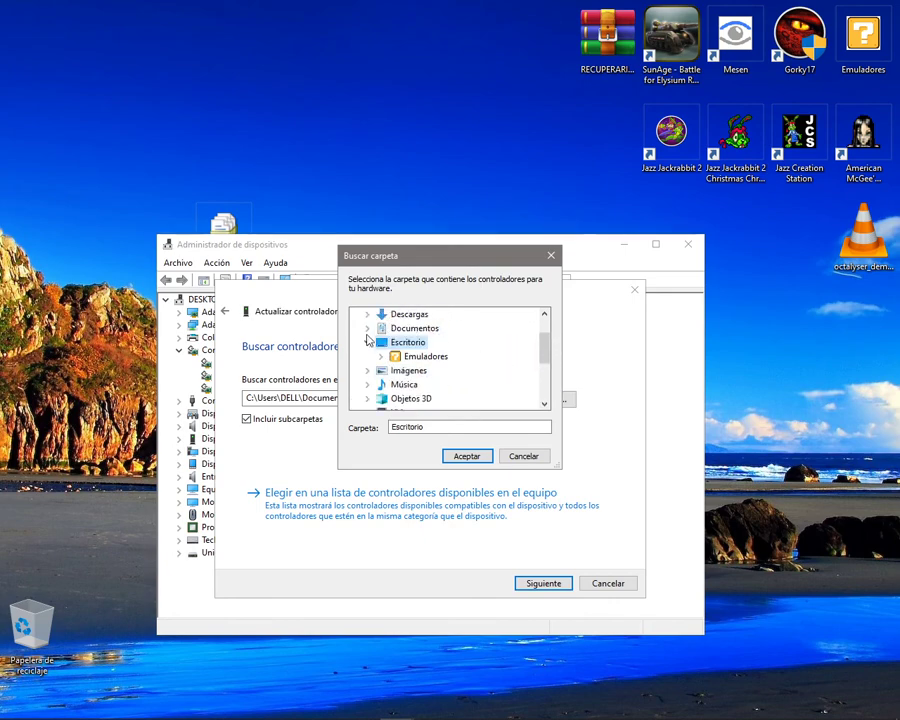
pyautogui.scroll(-2, 491, 356)
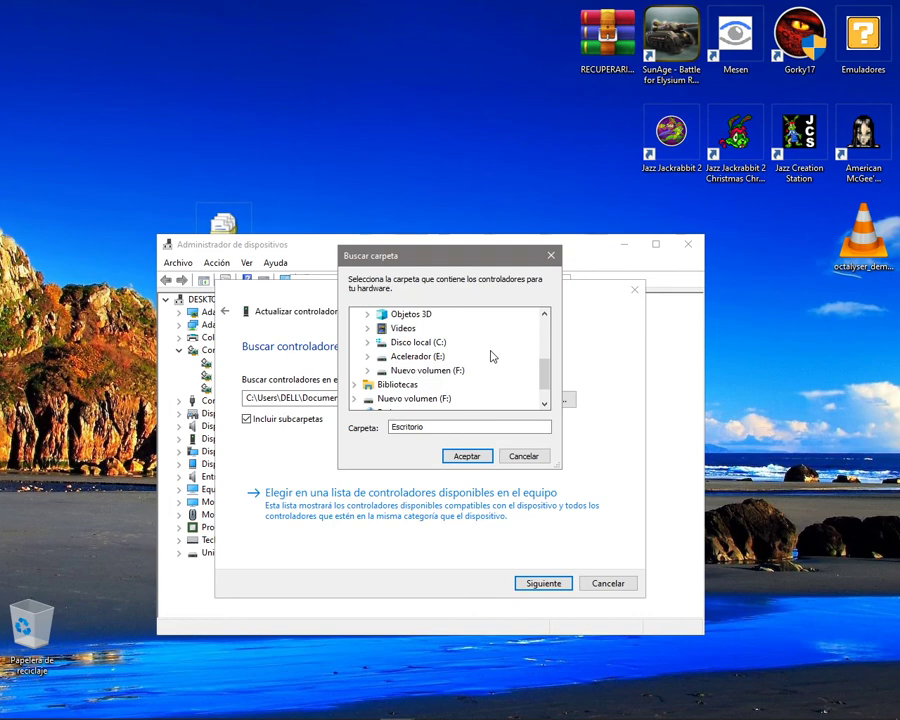
pyautogui.scroll(-1, 491, 356)
pyautogui.scroll(3, 491, 356)
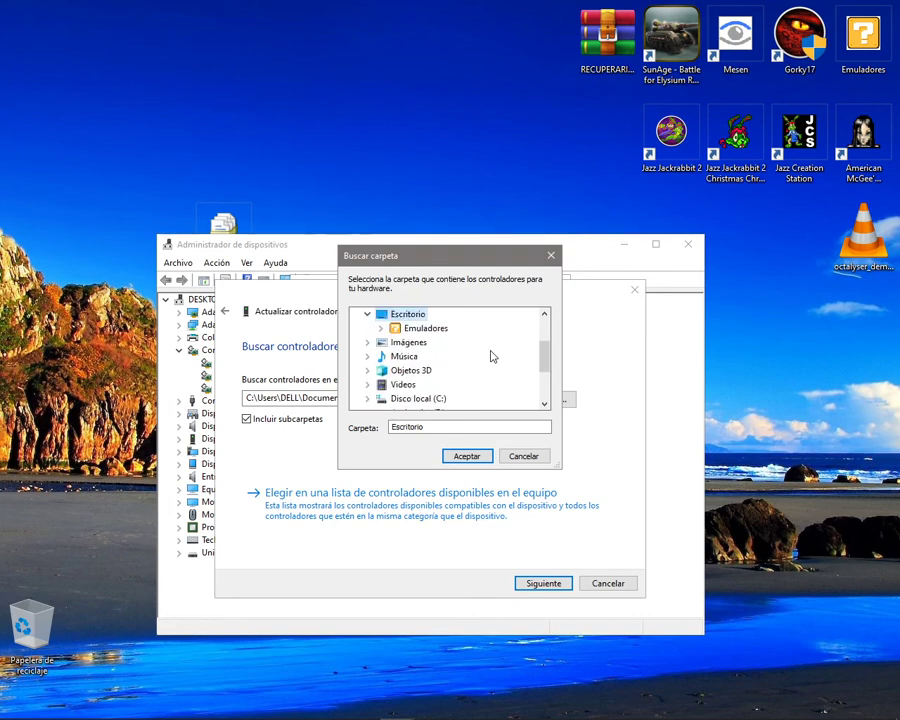
pyautogui.scroll(1, 491, 356)
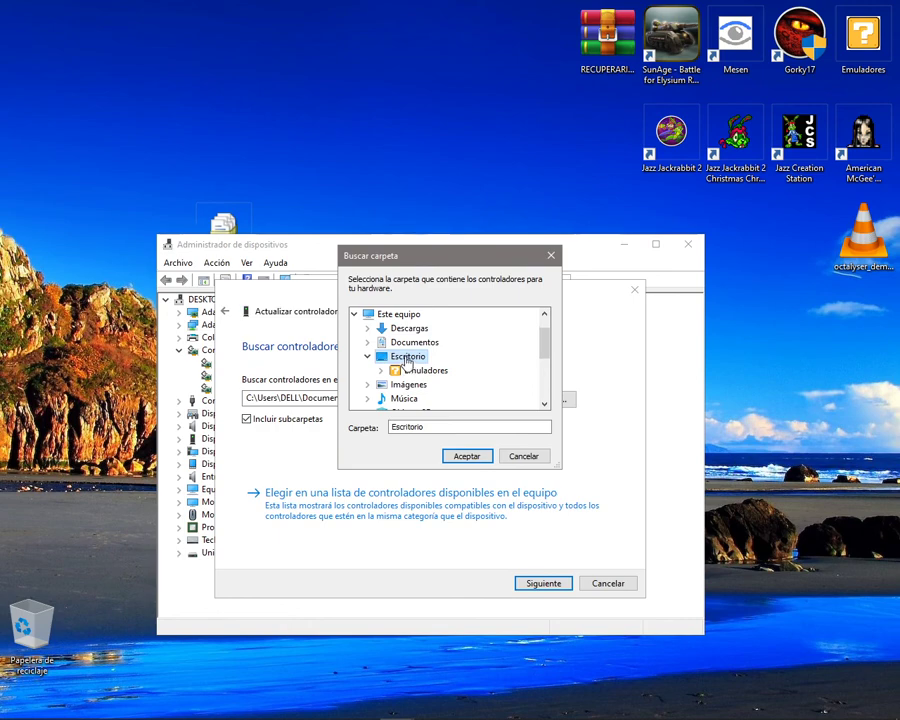
pyautogui.moveTo(400, 716)
pyautogui.click(456, 455)
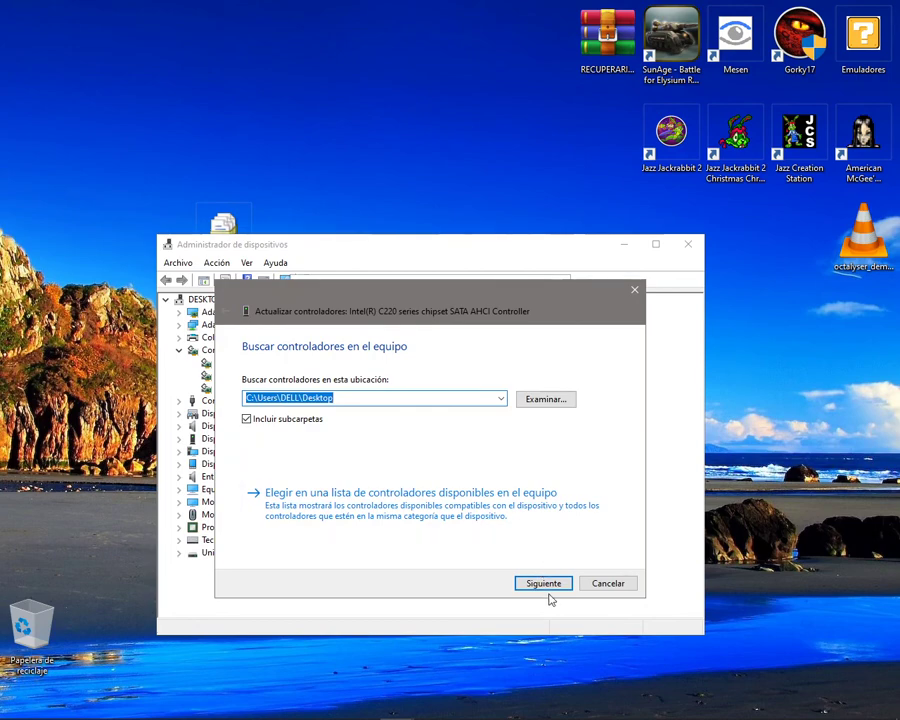
pyautogui.click(262, 410)
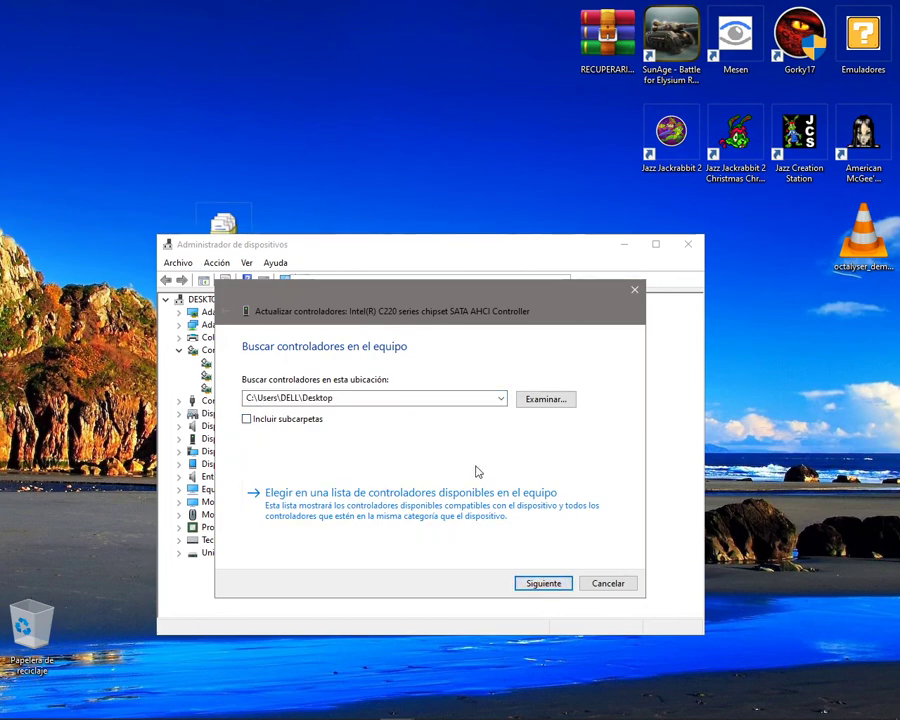
# Install the AHCI controller driver from the chosen folder, decline the immediate restart, and close Device Manager
pyautogui.click(543, 584)
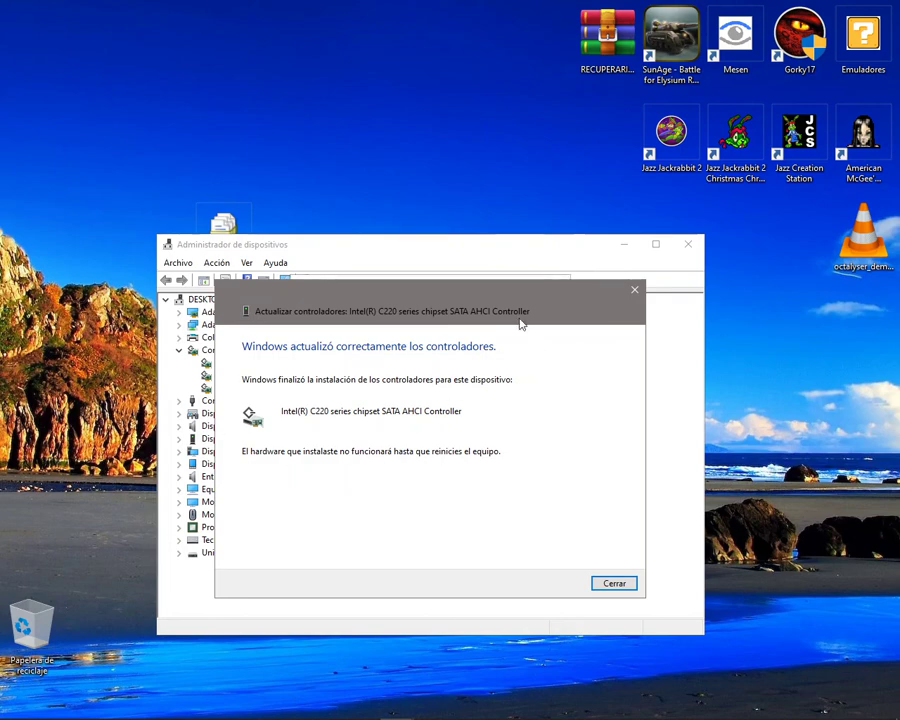
pyautogui.click(608, 584)
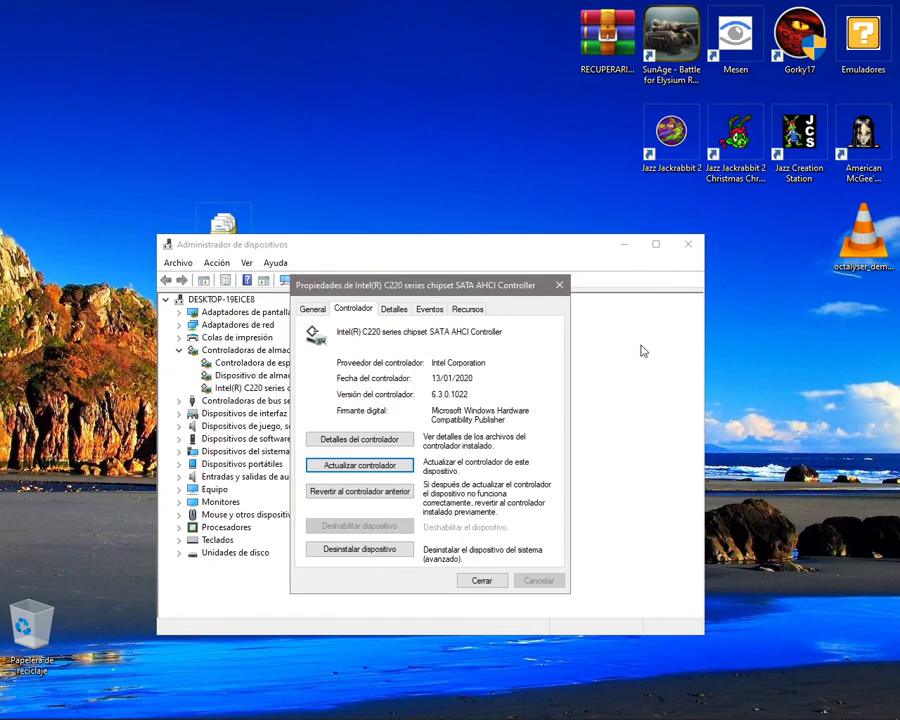
pyautogui.click(484, 582)
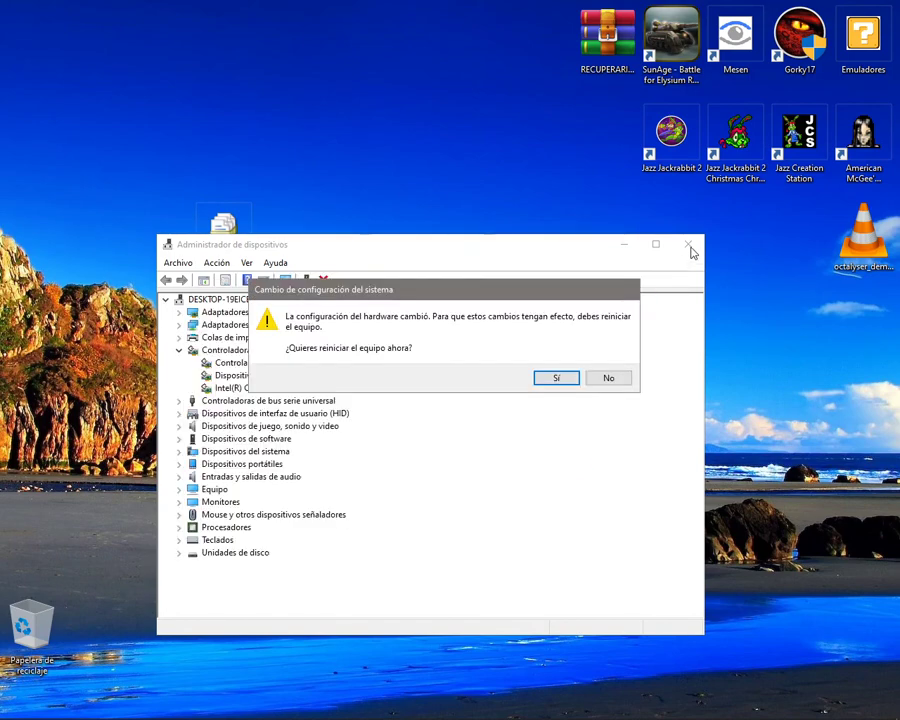
pyautogui.click(608, 377)
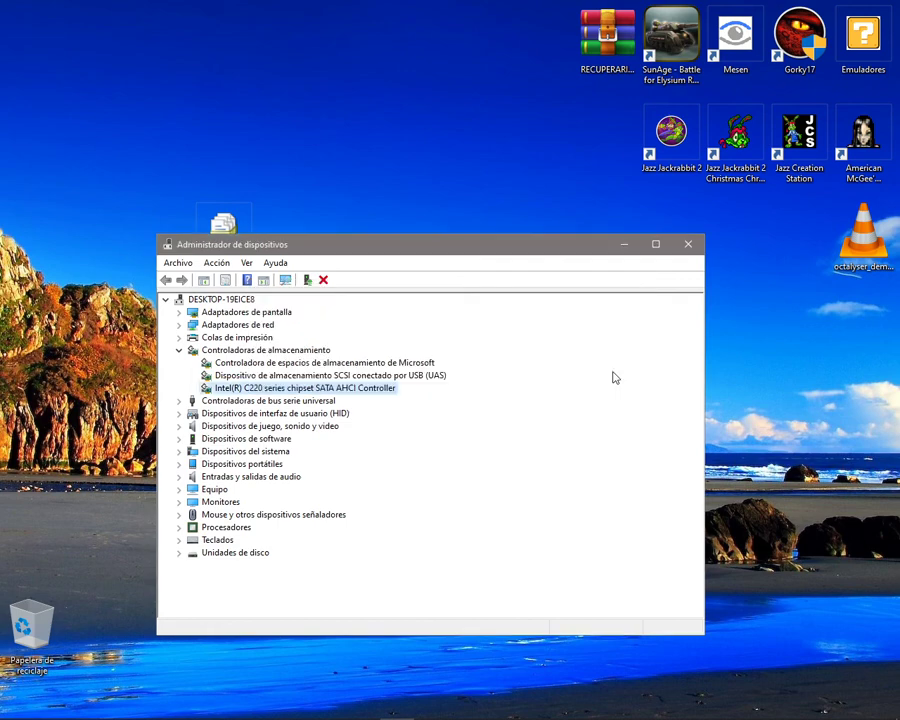
pyautogui.click(688, 244)
# Check the install option available for iaahci.inf on the desktop without running it, and return the file icon to its place
pyautogui.moveTo(249, 367); pyautogui.dragTo(377, 372)
pyautogui.rightClick(367, 350)
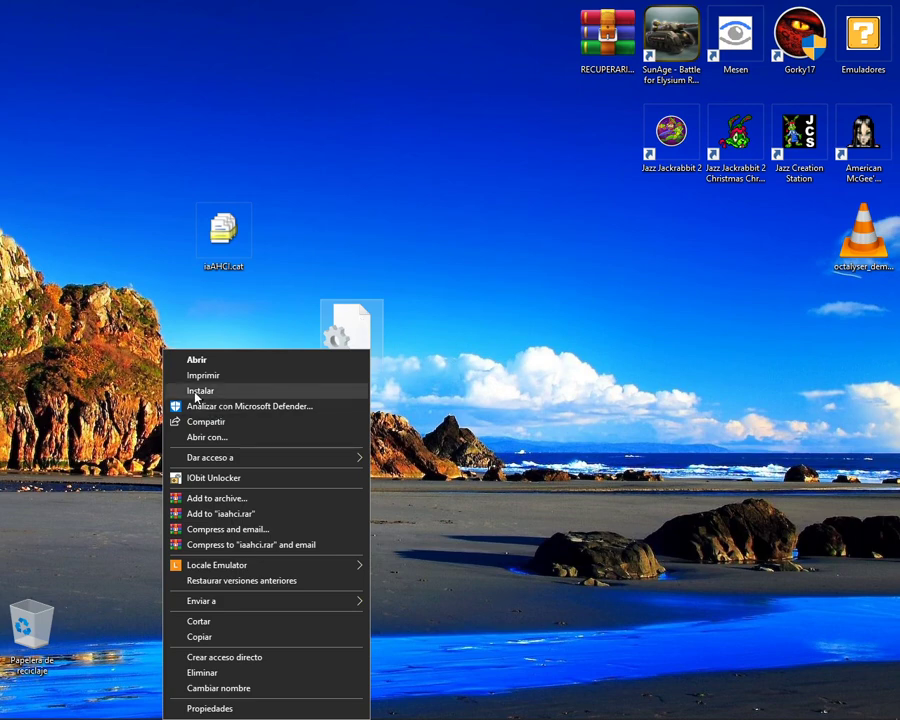
pyautogui.click(367, 194)
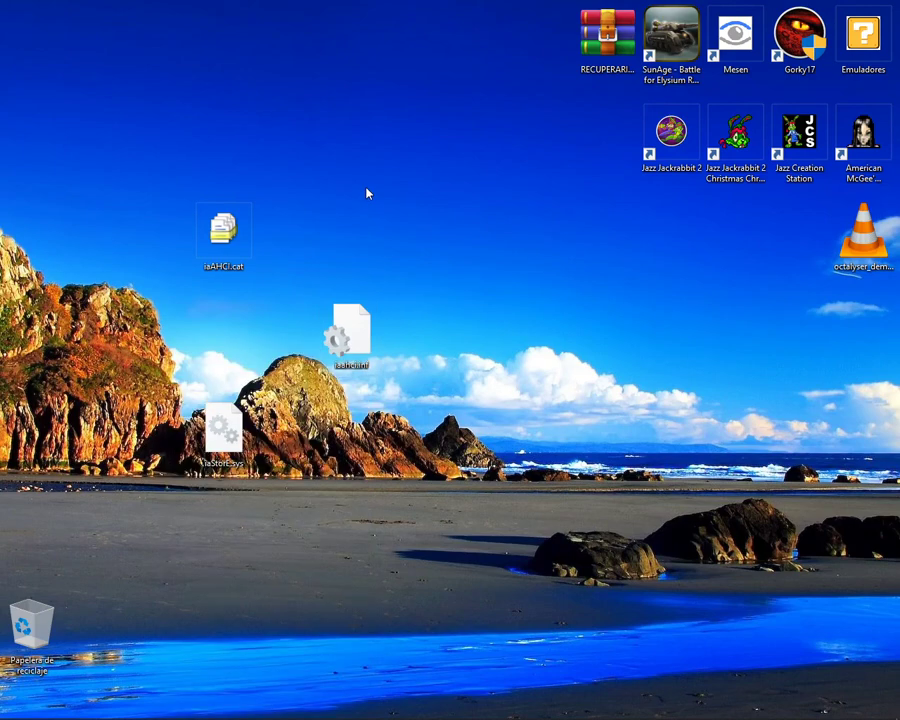
pyautogui.moveTo(352, 330); pyautogui.dragTo(222, 336)
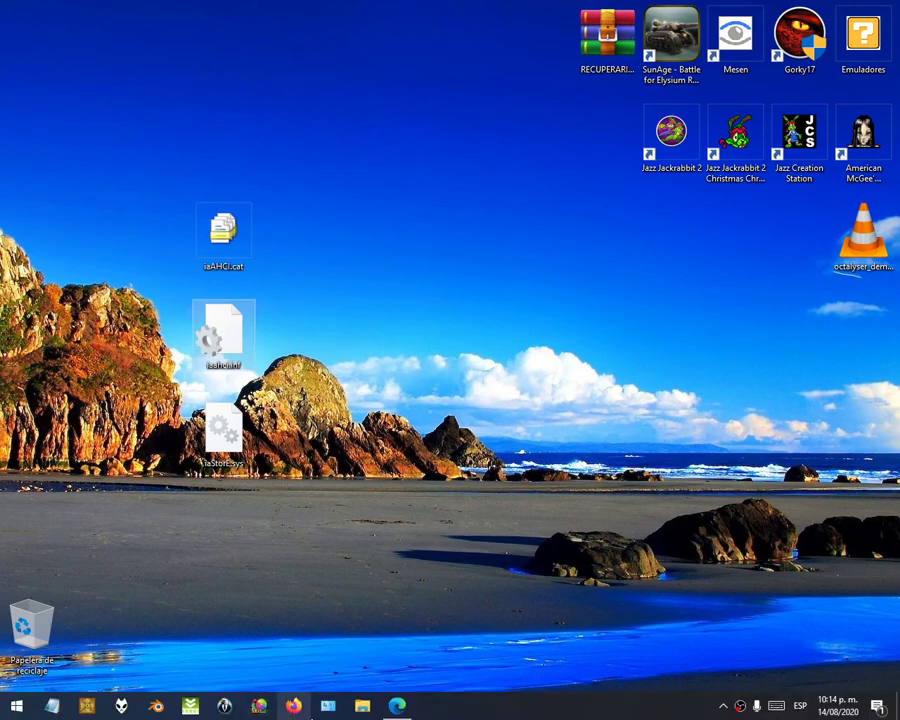
# Switch back to Edge, review the DriverHub list of C220 SATA AHCI drivers, and close the browser
pyautogui.click(398, 705)
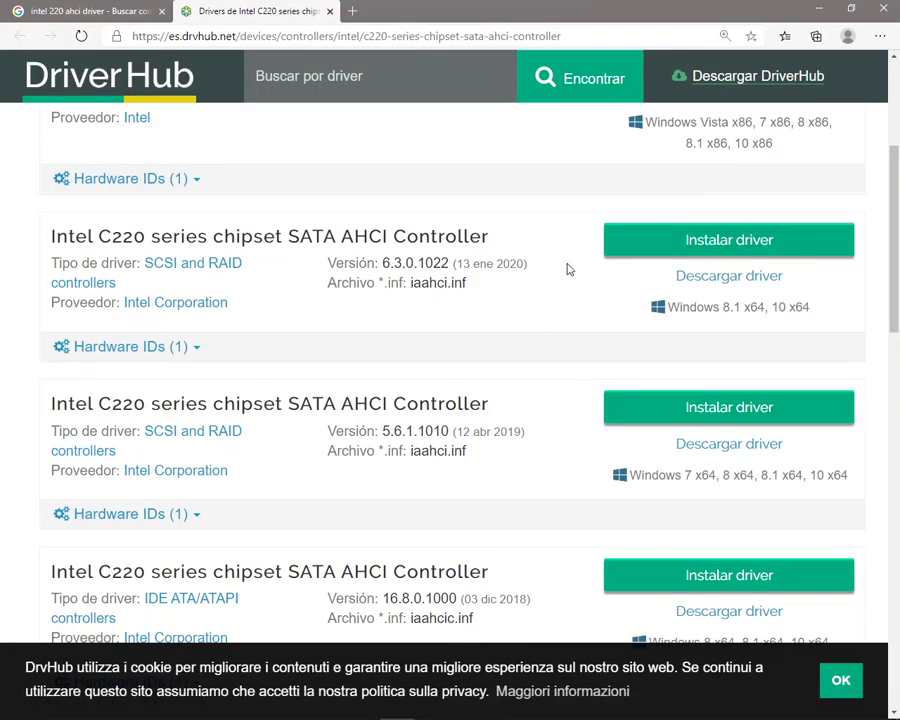
pyautogui.scroll(-2, 708, 475)
pyautogui.scroll(3, 706, 476)
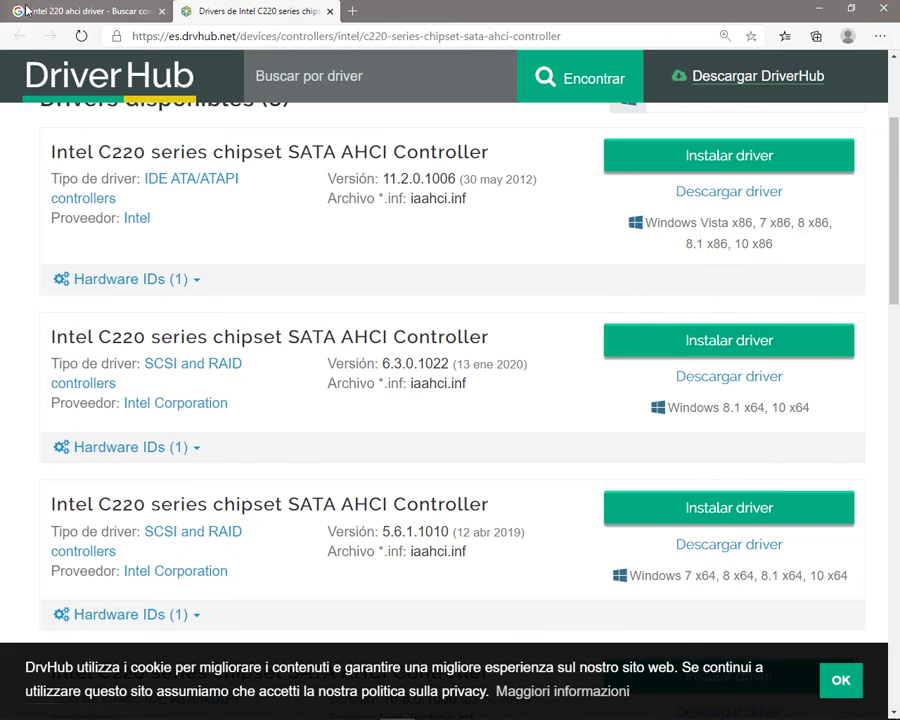
pyautogui.click(62, 18)
pyautogui.click(883, 8)
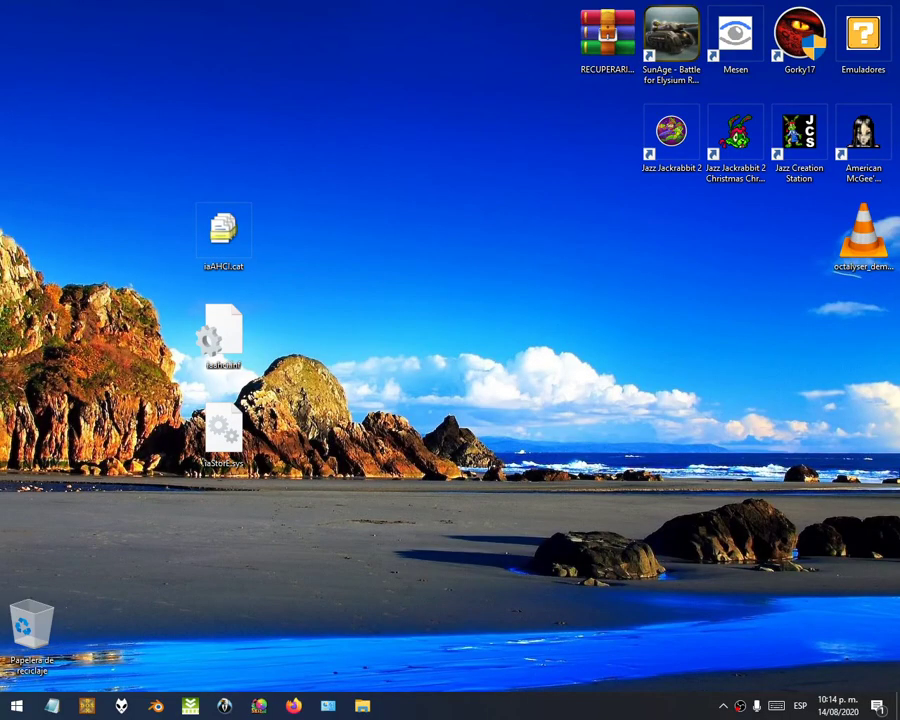